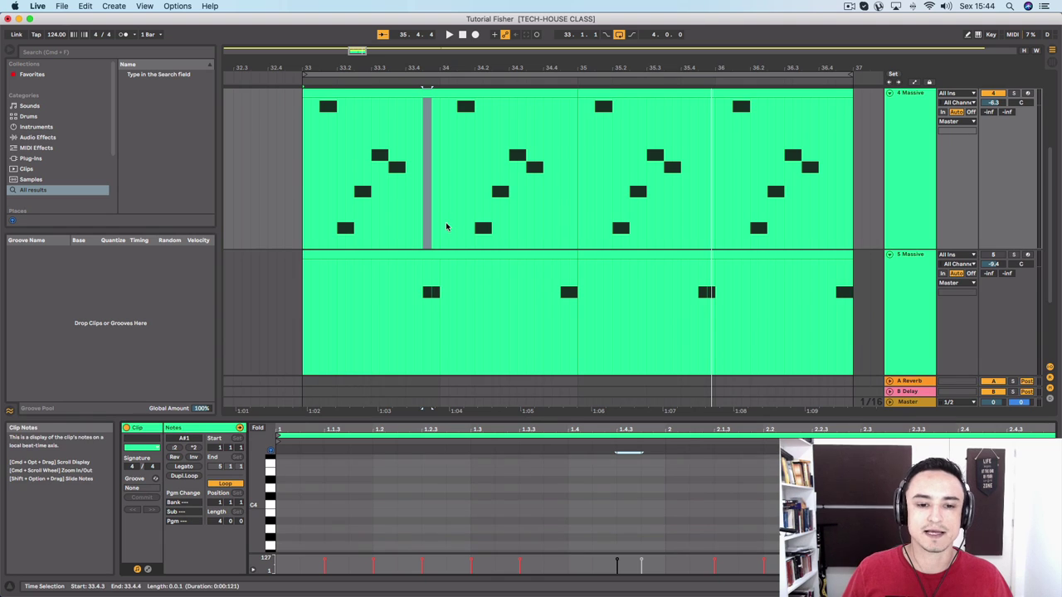
Step: Open the Massive synth on the 4 Massive track and reset it to a new sound
{"action": "scroll", "coordinate": [446, 230], "scroll_direction": "up", "scroll_amount": 3}
{"action": "left_click", "coordinate": [378, 181]}
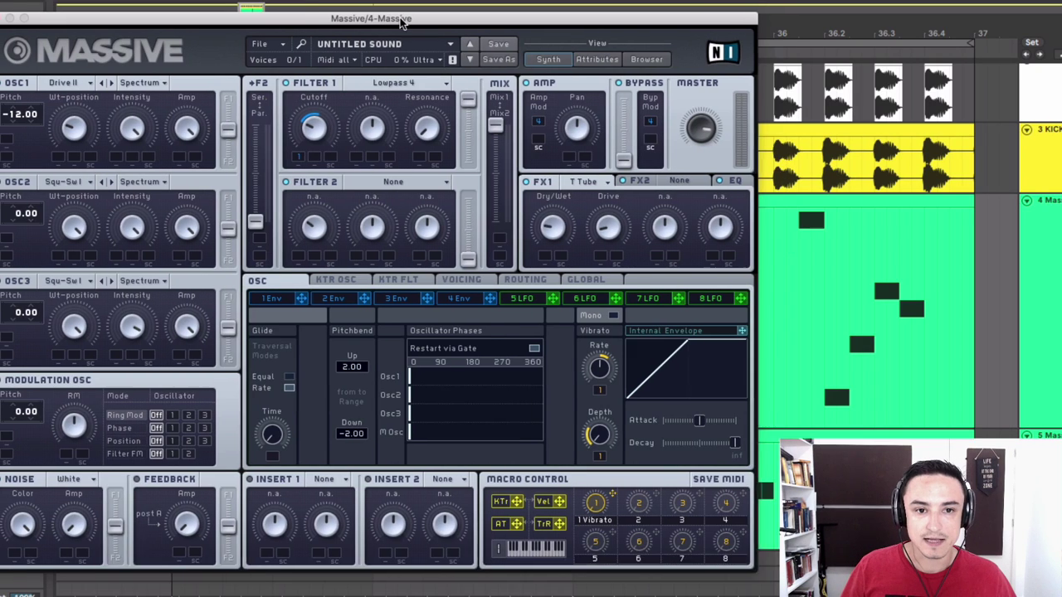
{"action": "left_click_drag", "start_coordinate": [400, 22], "coordinate": [421, 25]}
{"action": "left_click", "coordinate": [286, 47]}
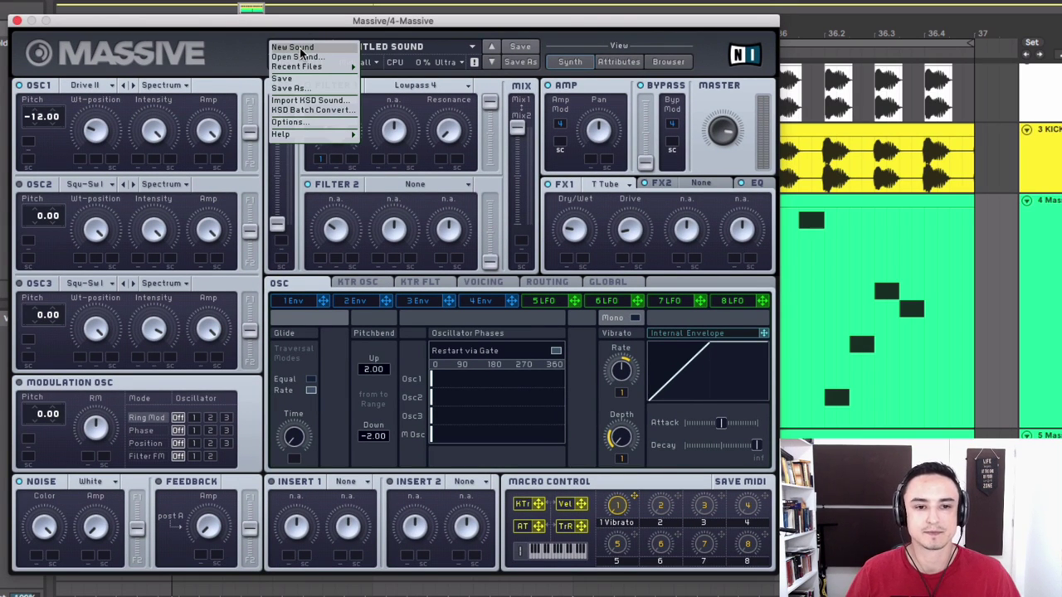
{"action": "left_click", "coordinate": [302, 51]}
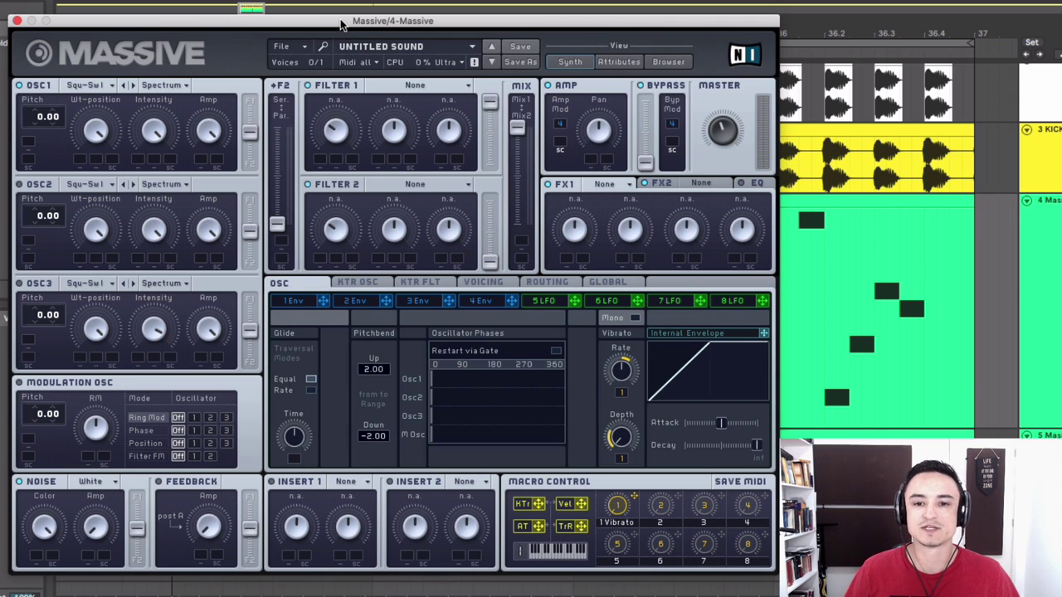
Step: Play the loop and audition the OSC1 wavetables one by one up to Sin-Triangle
{"action": "key", "text": "space"}
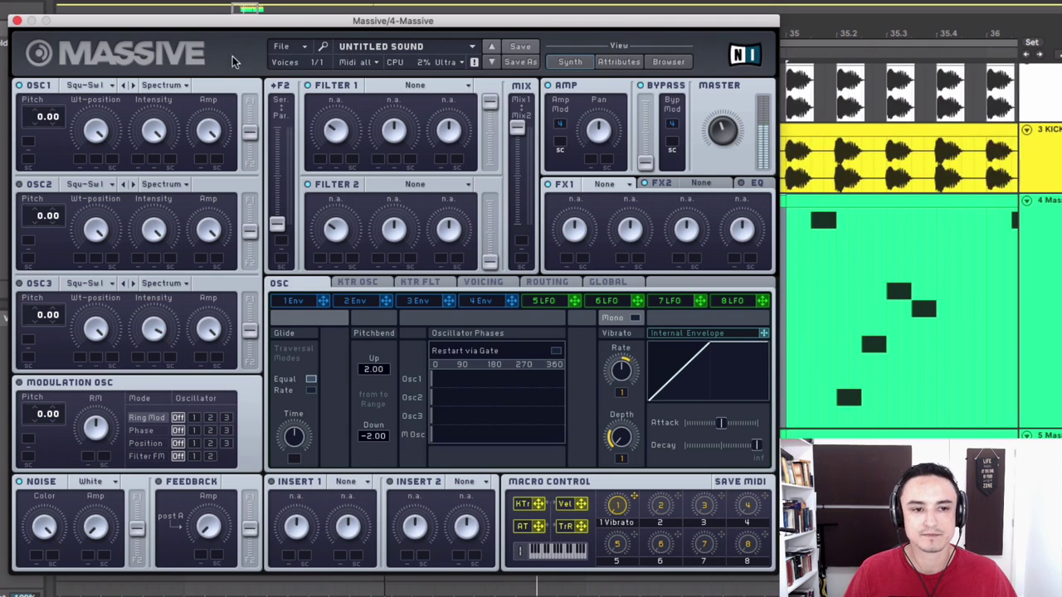
{"action": "left_click", "coordinate": [132, 85]}
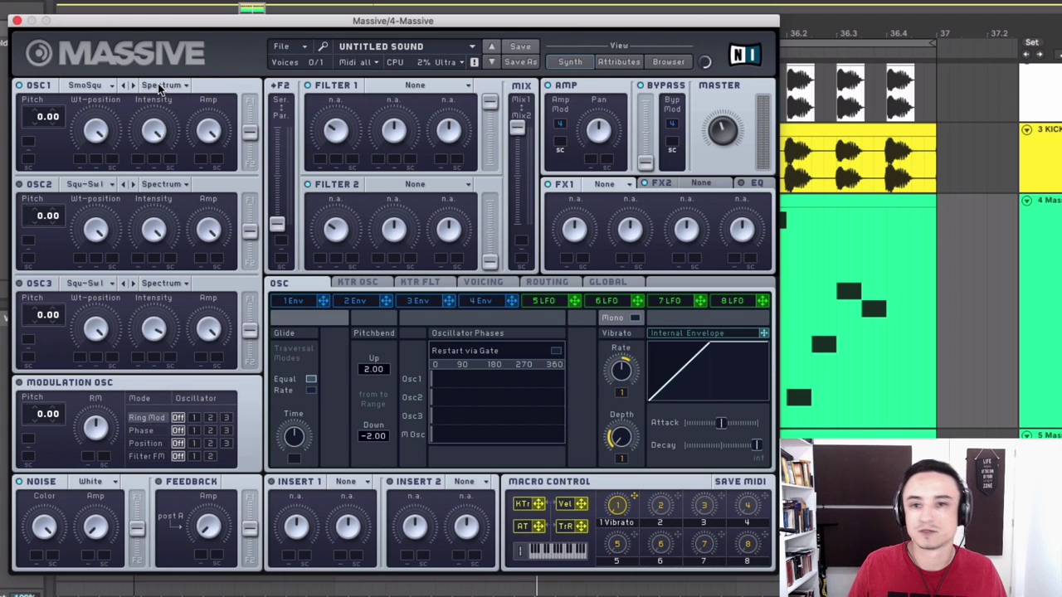
{"action": "left_click", "coordinate": [132, 86]}
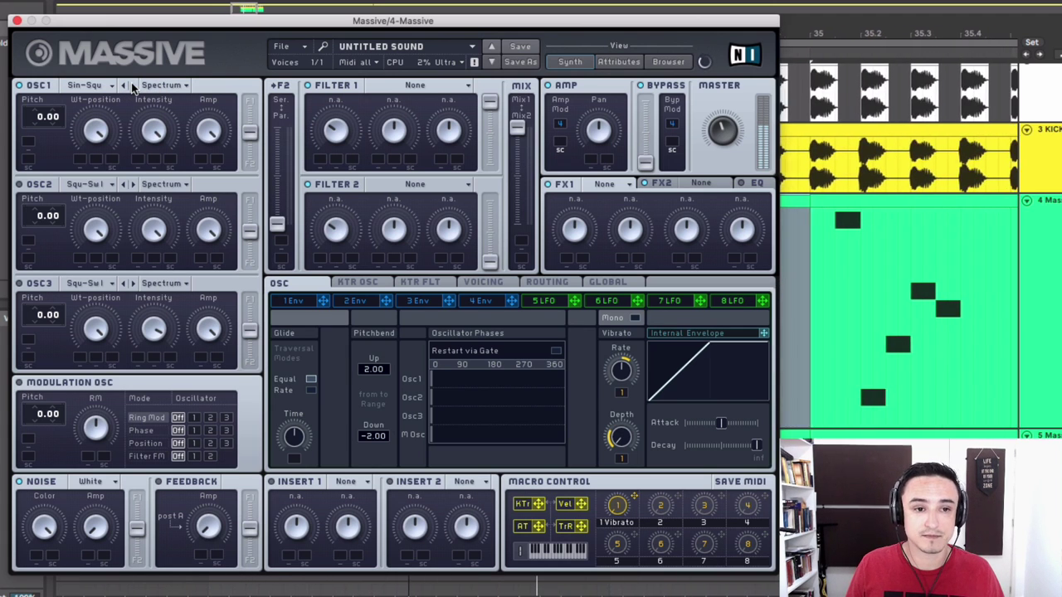
{"action": "left_click", "coordinate": [132, 86]}
Step: Set Filter 1 to the Lowpass 4 type
{"action": "left_click", "coordinate": [456, 87]}
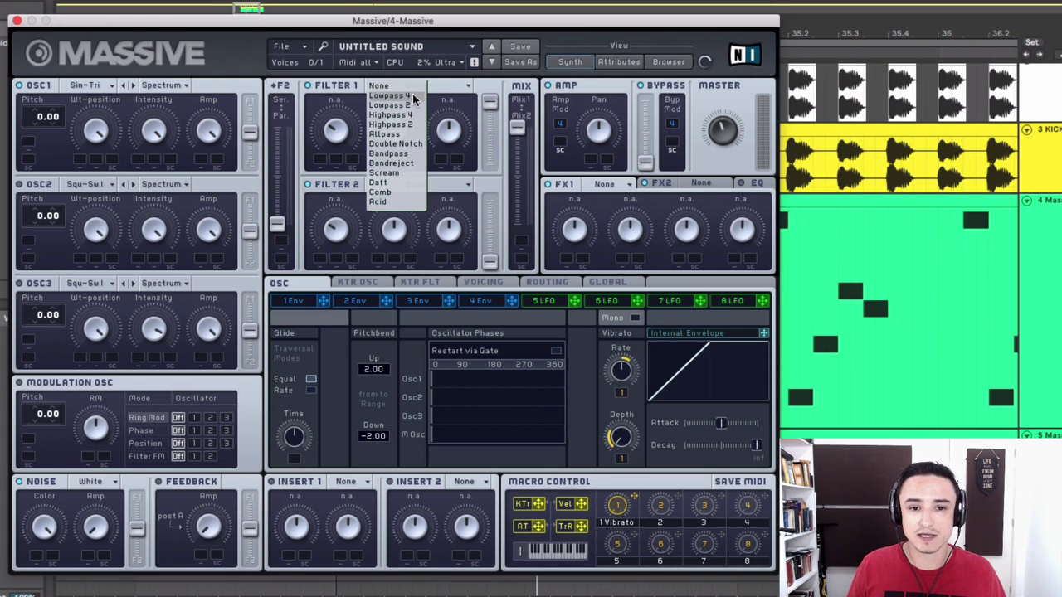
{"action": "left_click", "coordinate": [412, 95]}
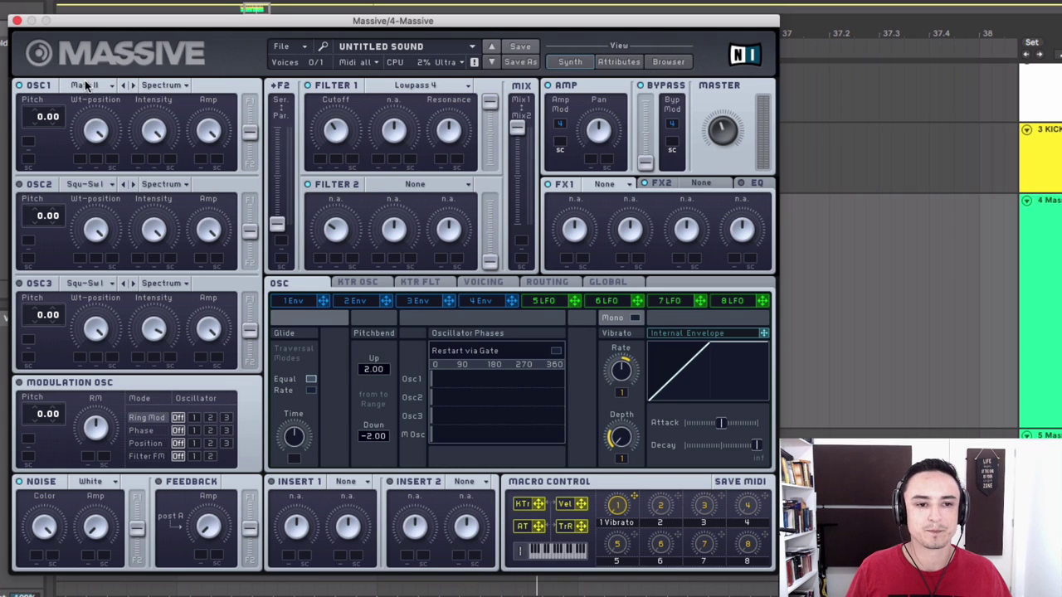
Step: Set OSC1 to the Drive II wavetable, lower its Wt-position and set its pitch to -12.00
{"action": "left_click", "coordinate": [89, 85]}
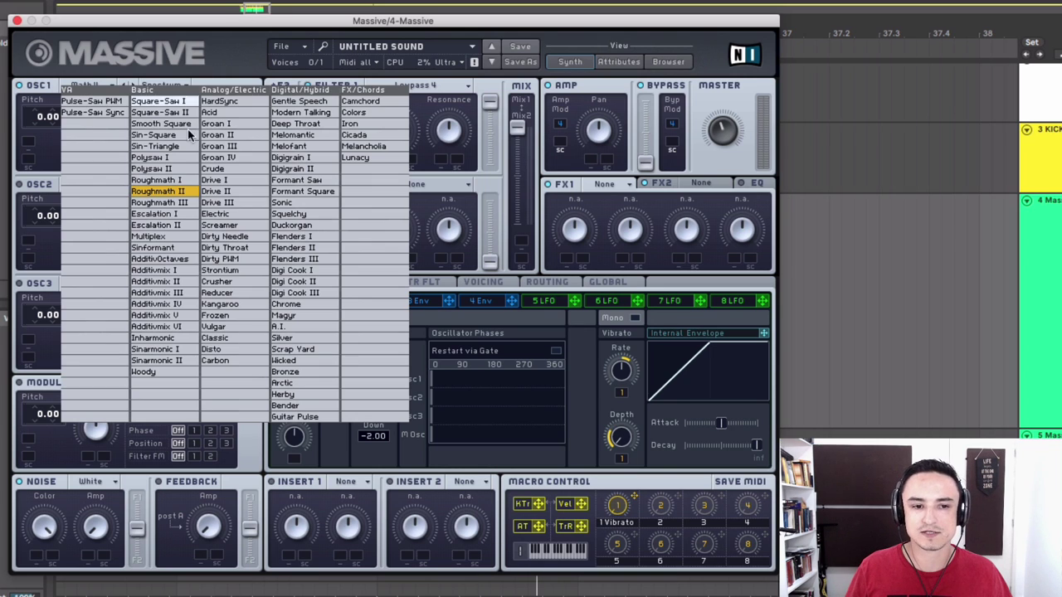
{"action": "left_click", "coordinate": [253, 192]}
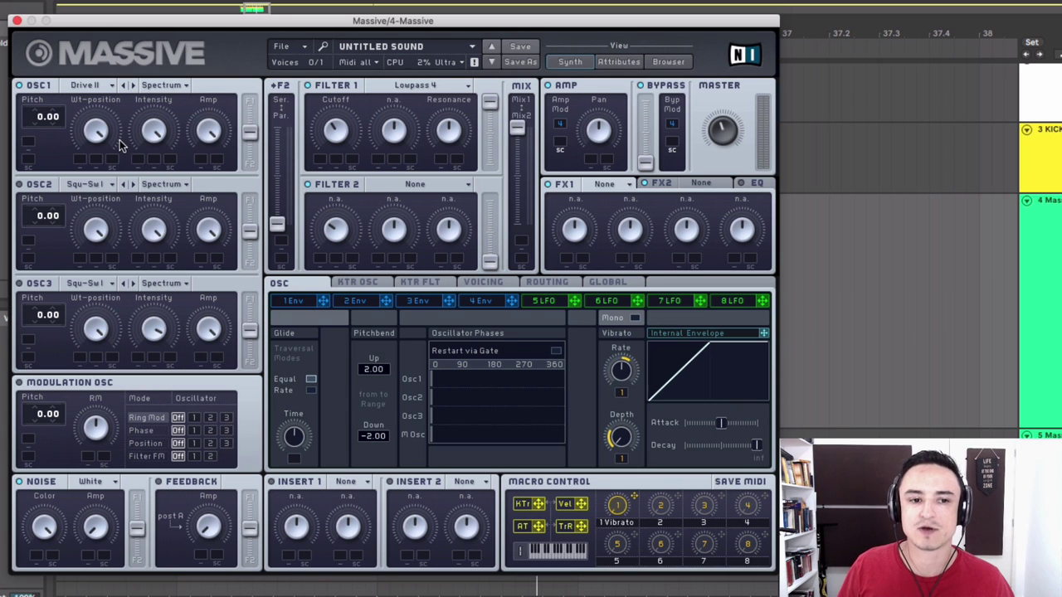
{"action": "key", "text": "space"}
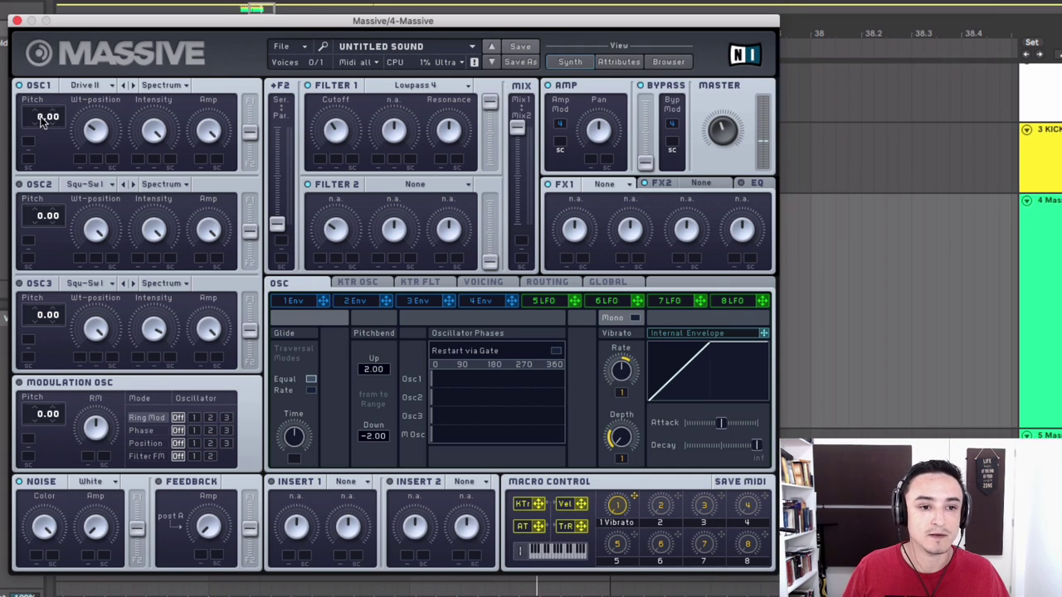
{"action": "mouse_move", "coordinate": [47, 116]}
{"action": "left_mouse_down"}
{"action": "mouse_move", "coordinate": [43, 154]}
{"action": "mouse_move", "coordinate": [35, 122]}
{"action": "left_mouse_up"}
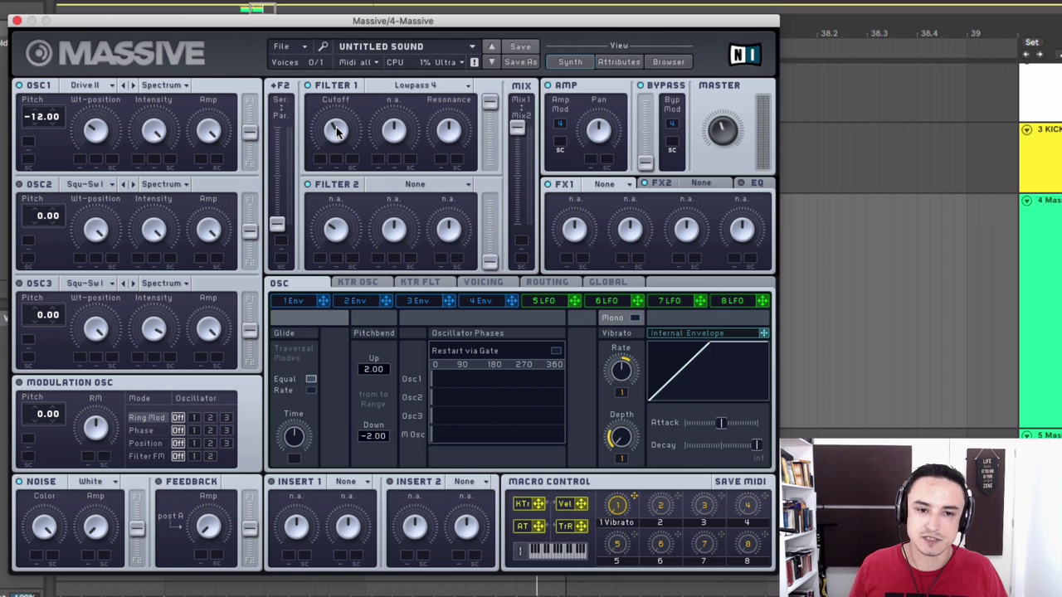
Step: Reduce Filter 1's resonance while listening to the loop, and set the voicing to Monophon
{"action": "key", "text": "space"}
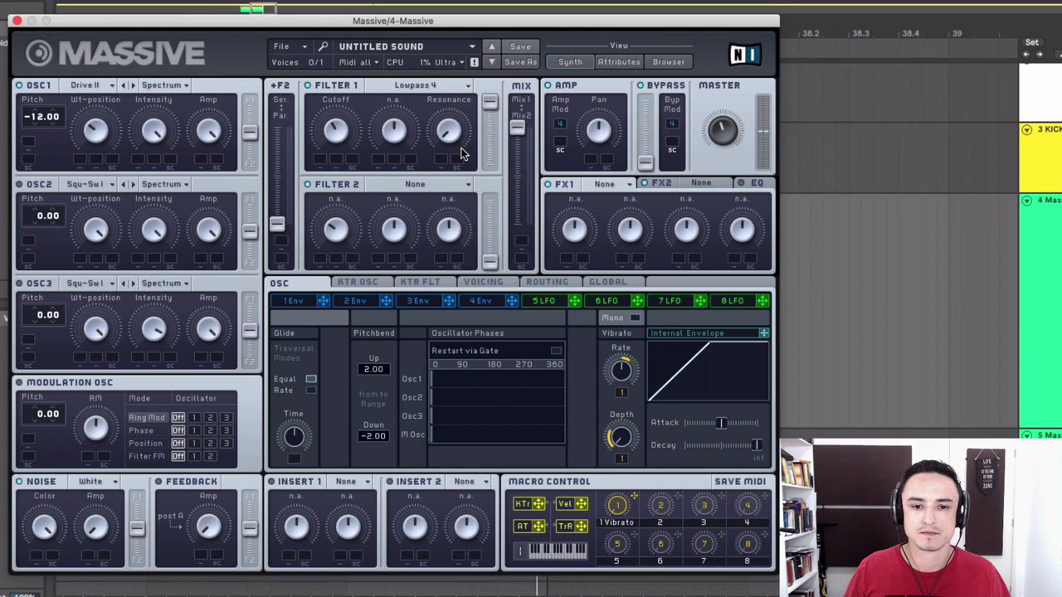
{"action": "key", "text": "space"}
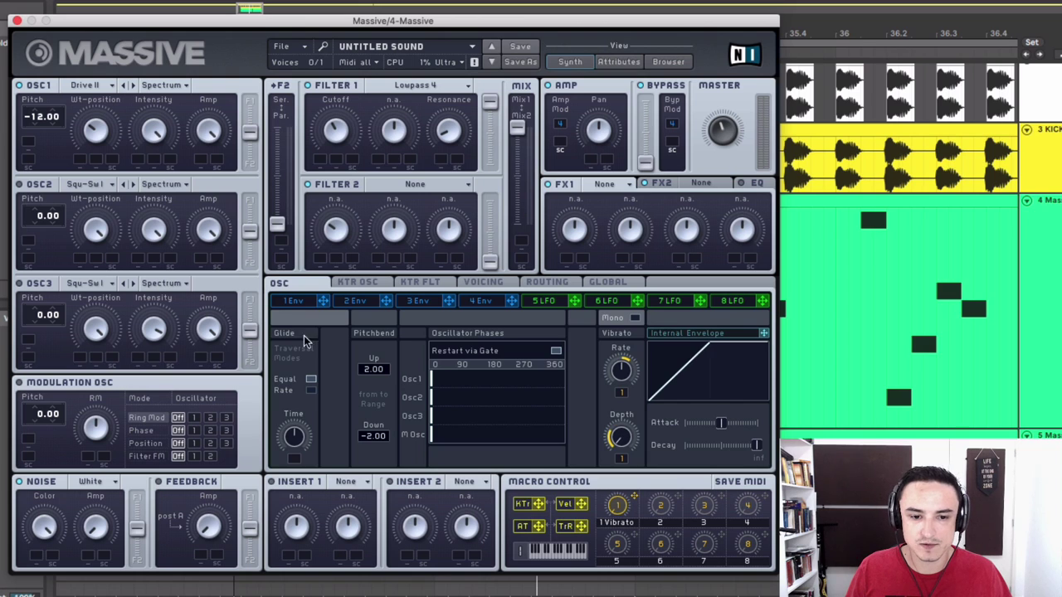
{"action": "left_click", "coordinate": [469, 283]}
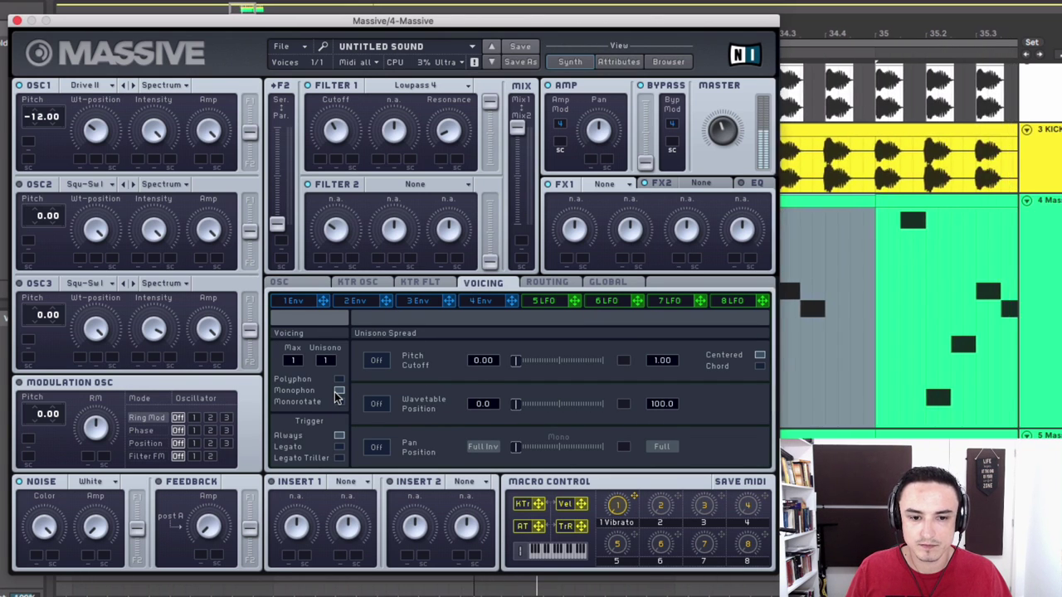
Step: Shape envelope 4 with a slightly shorter attack, a lower decay level and a shorter release, checking the sound in playback
{"action": "left_click", "coordinate": [468, 302]}
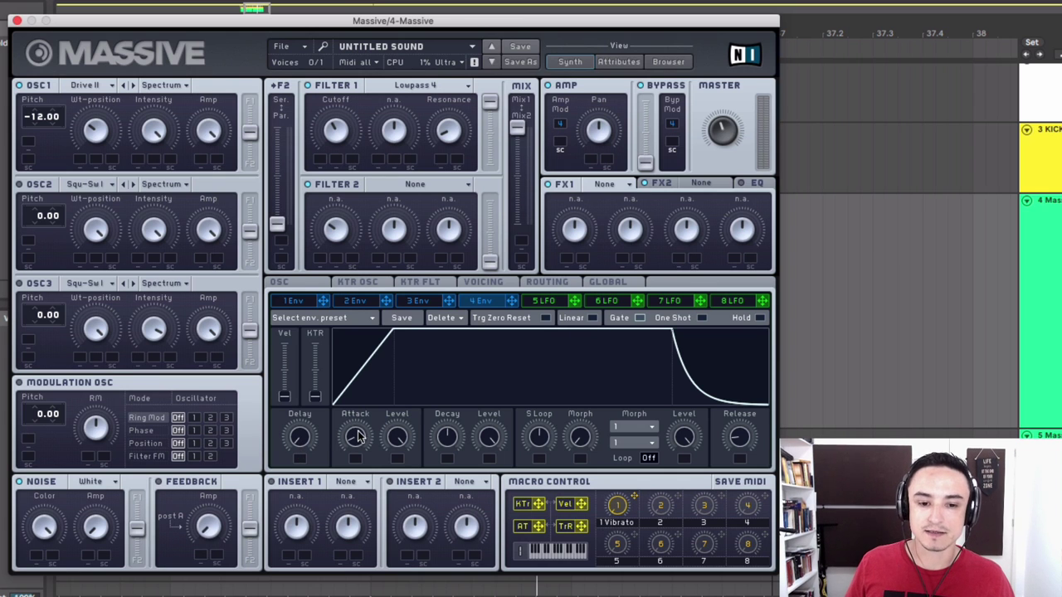
{"action": "left_click_drag", "start_coordinate": [357, 436], "coordinate": [357, 440]}
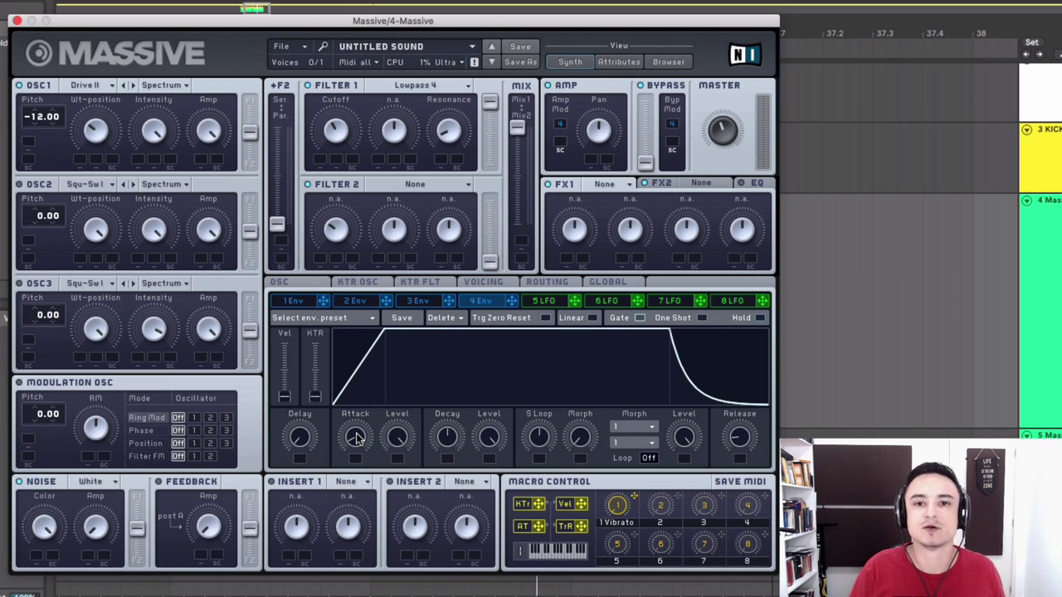
{"action": "left_click_drag", "start_coordinate": [357, 434], "coordinate": [356, 439]}
{"action": "key", "text": "space"}
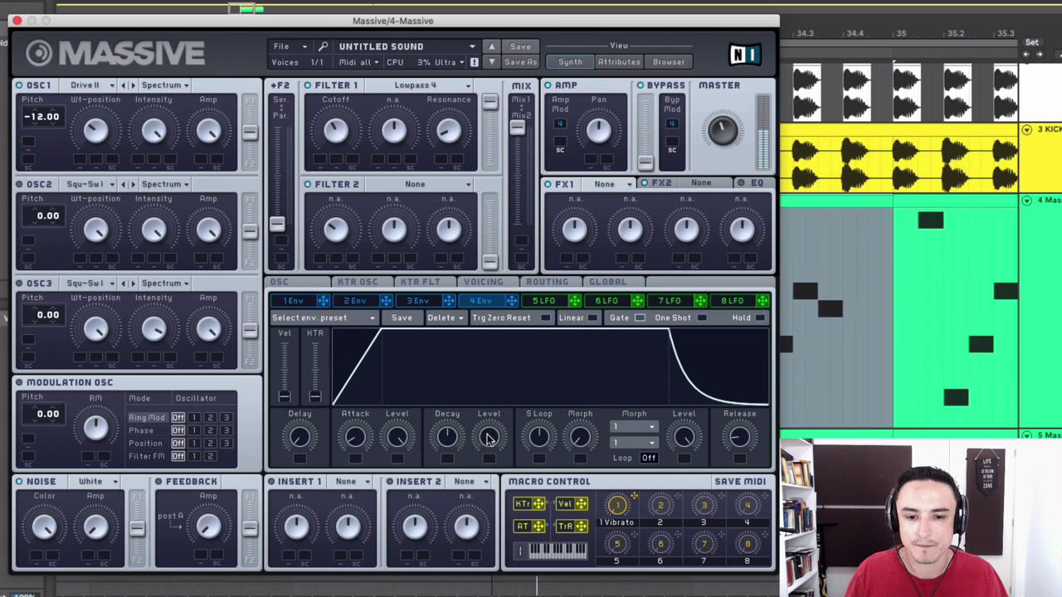
{"action": "left_click_drag", "start_coordinate": [488, 430], "coordinate": [483, 480]}
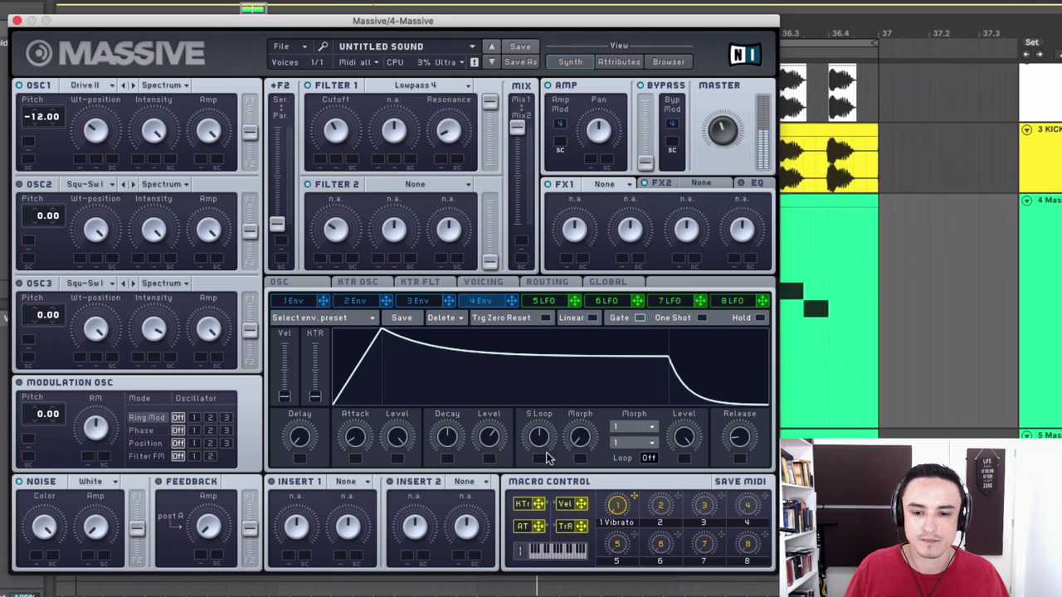
{"action": "left_click_drag", "start_coordinate": [739, 438], "coordinate": [740, 449]}
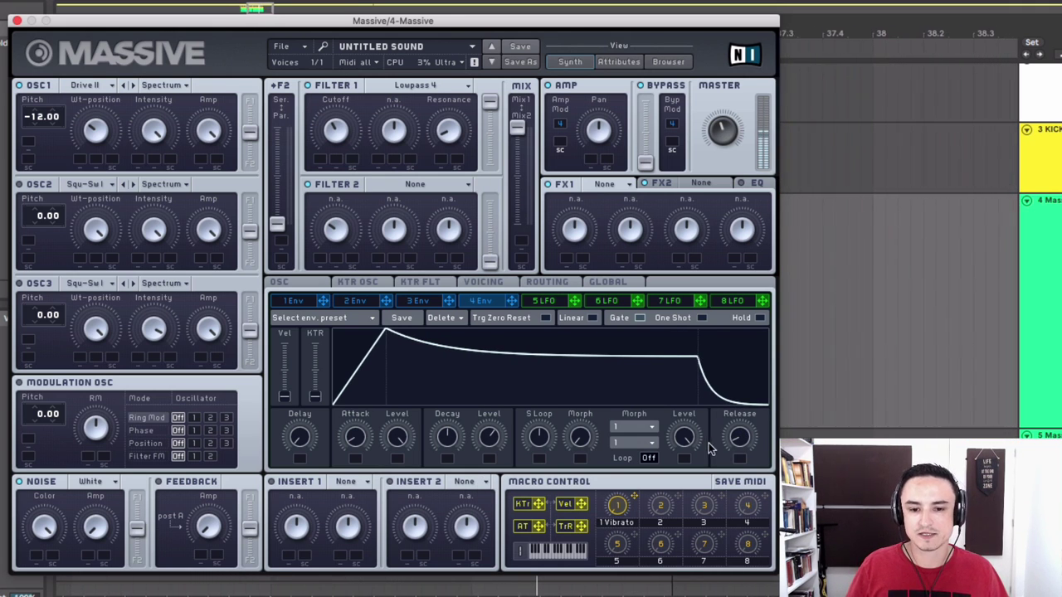
{"action": "mouse_move", "coordinate": [446, 434]}
{"action": "left_mouse_down"}
{"action": "mouse_move", "coordinate": [448, 448]}
{"action": "mouse_move", "coordinate": [449, 438]}
{"action": "left_mouse_up"}
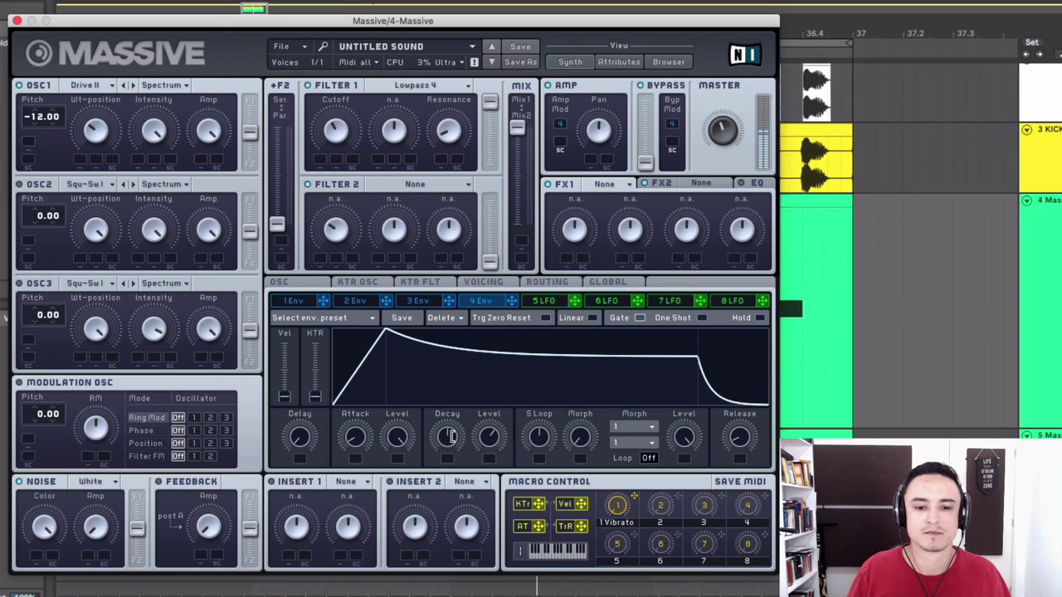
{"action": "left_click_drag", "start_coordinate": [448, 436], "coordinate": [452, 430]}
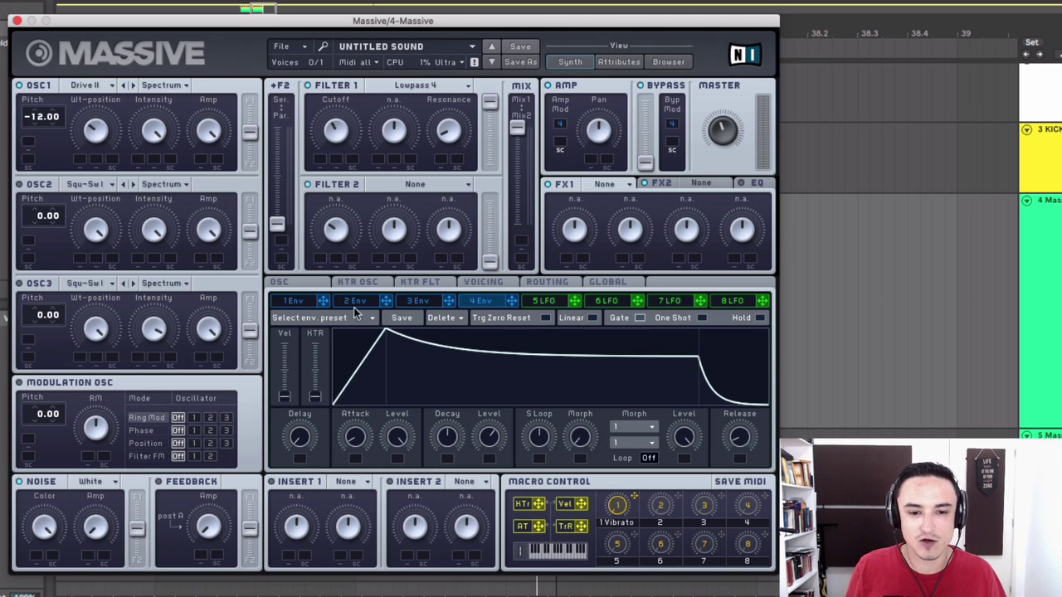
Step: Assign envelope 1 to Filter 1's cutoff with a positive modulation range and lower the cutoff
{"action": "left_click", "coordinate": [301, 302]}
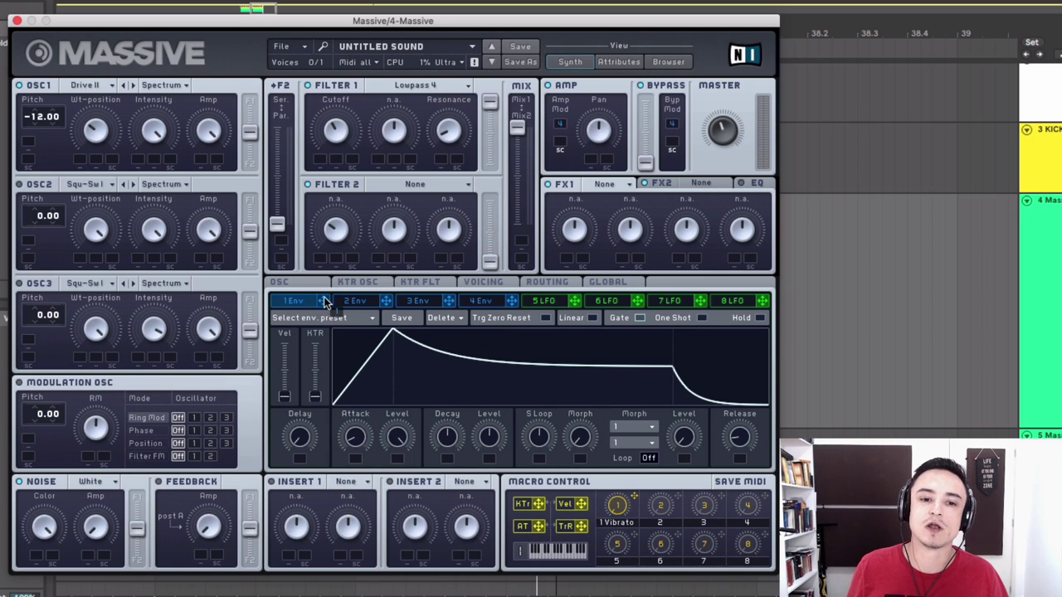
{"action": "left_click_drag", "start_coordinate": [326, 303], "coordinate": [322, 163]}
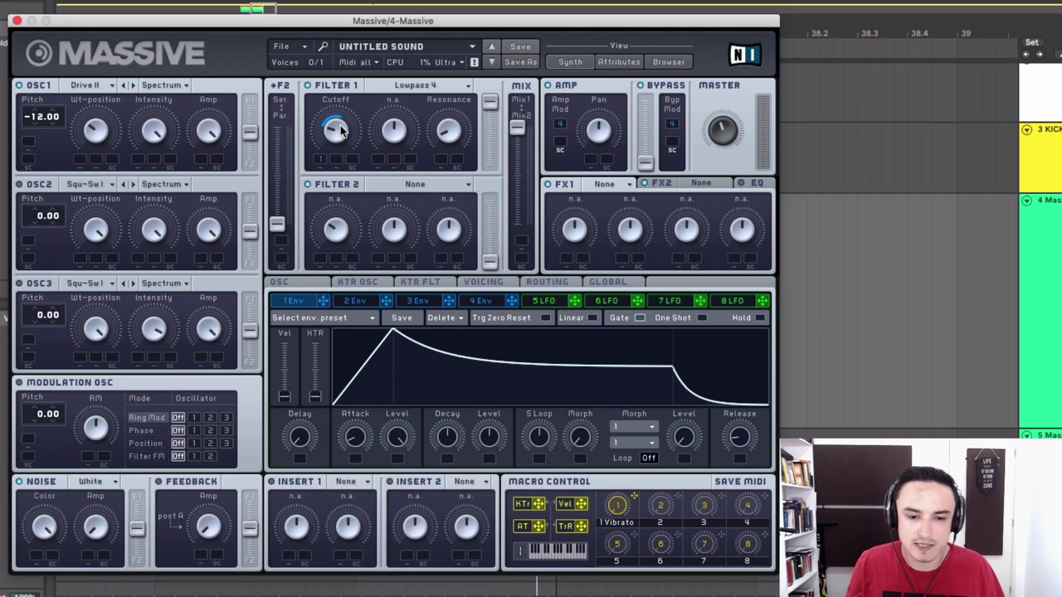
Step: Shape envelope 1 with a much shorter attack, a slightly lower decay level and a minimal release
{"action": "left_click_drag", "start_coordinate": [357, 437], "coordinate": [363, 549]}
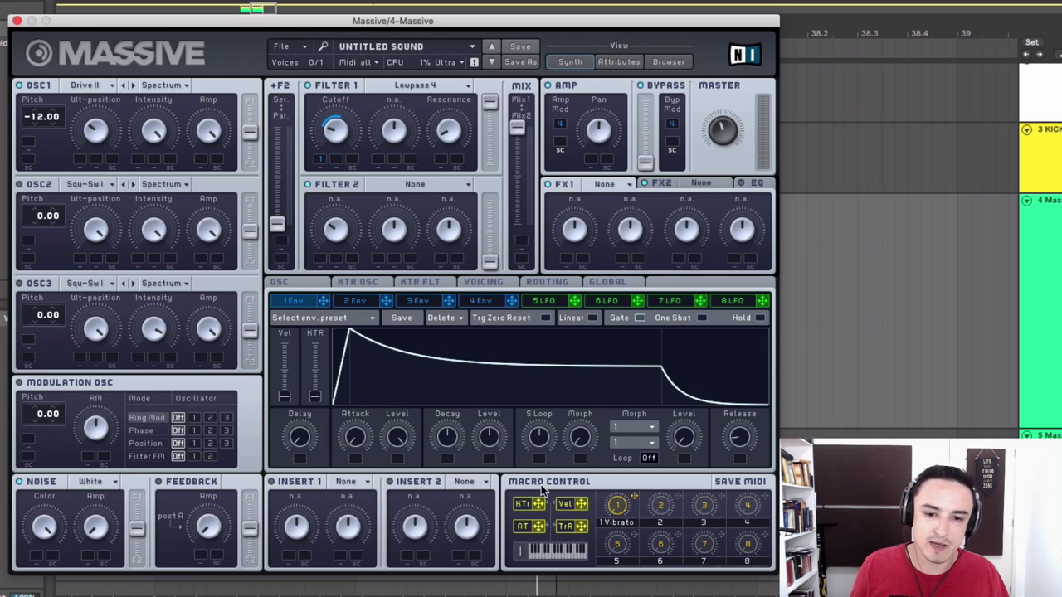
{"action": "left_click_drag", "start_coordinate": [489, 438], "coordinate": [490, 458]}
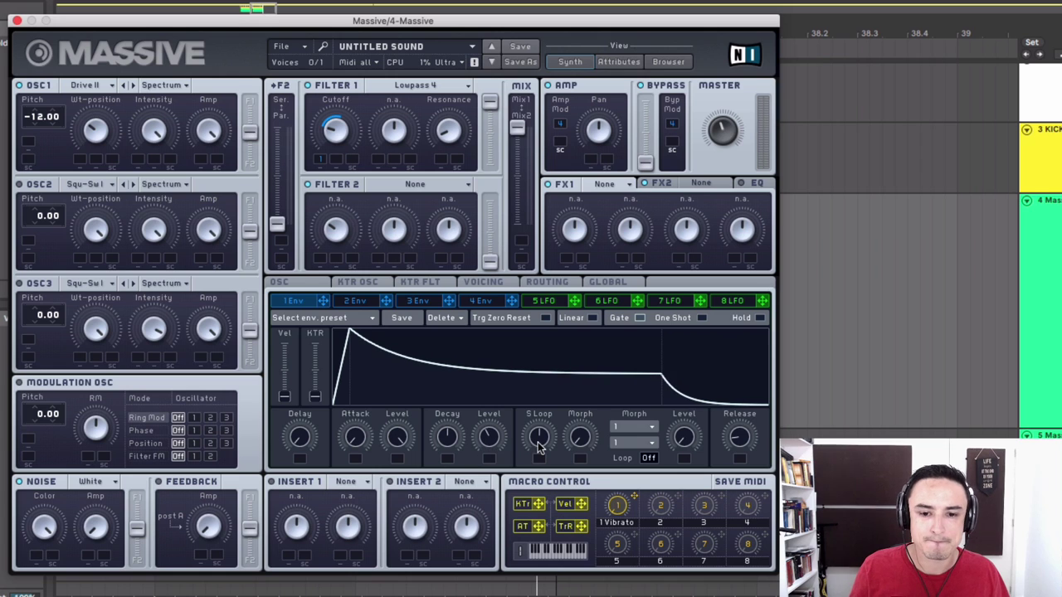
{"action": "left_click", "coordinate": [478, 300]}
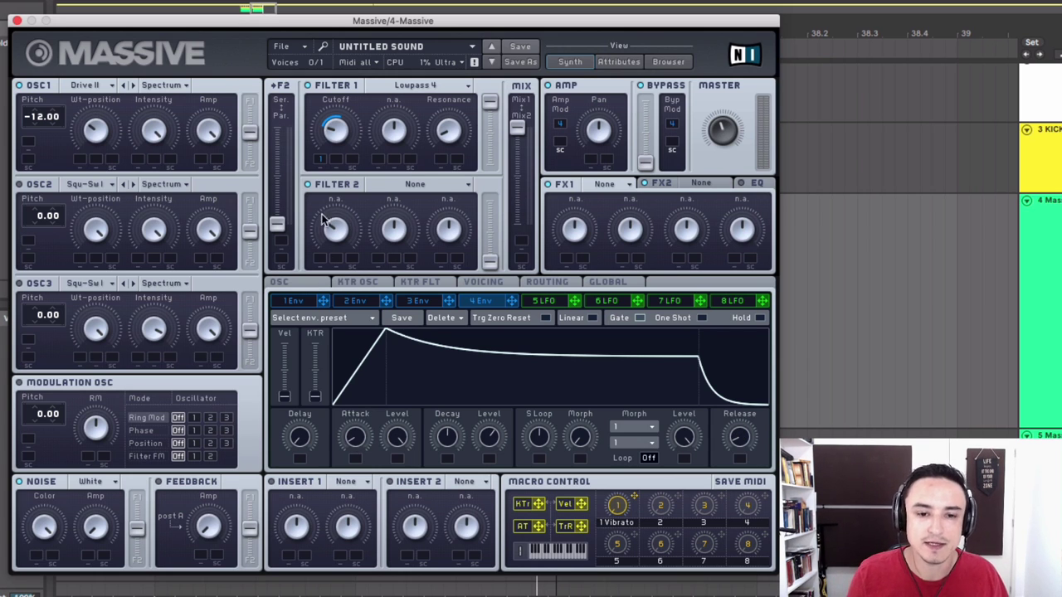
{"action": "left_click", "coordinate": [308, 303]}
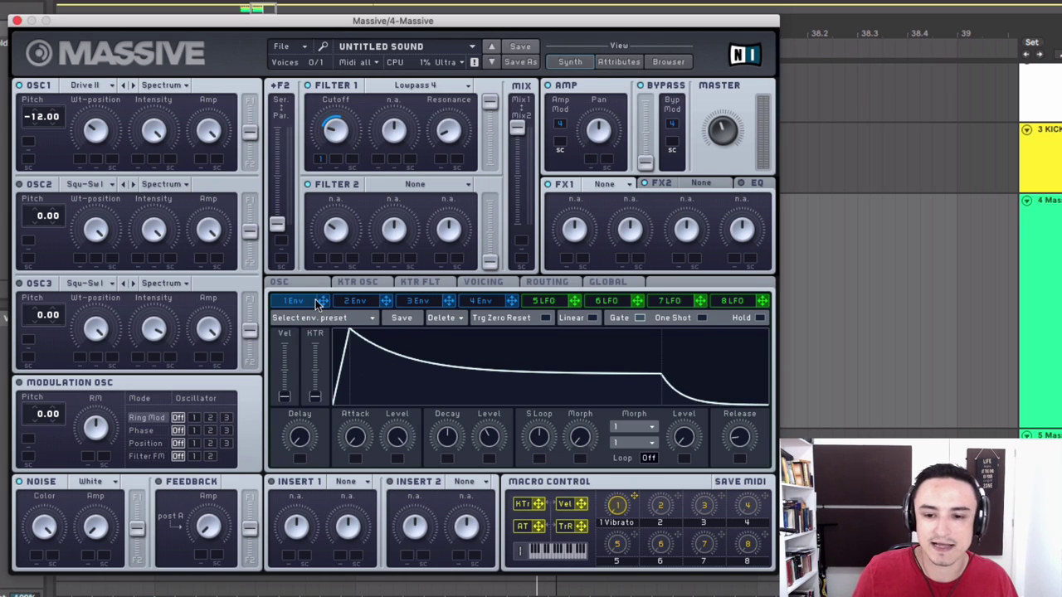
{"action": "left_click_drag", "start_coordinate": [740, 444], "coordinate": [735, 481]}
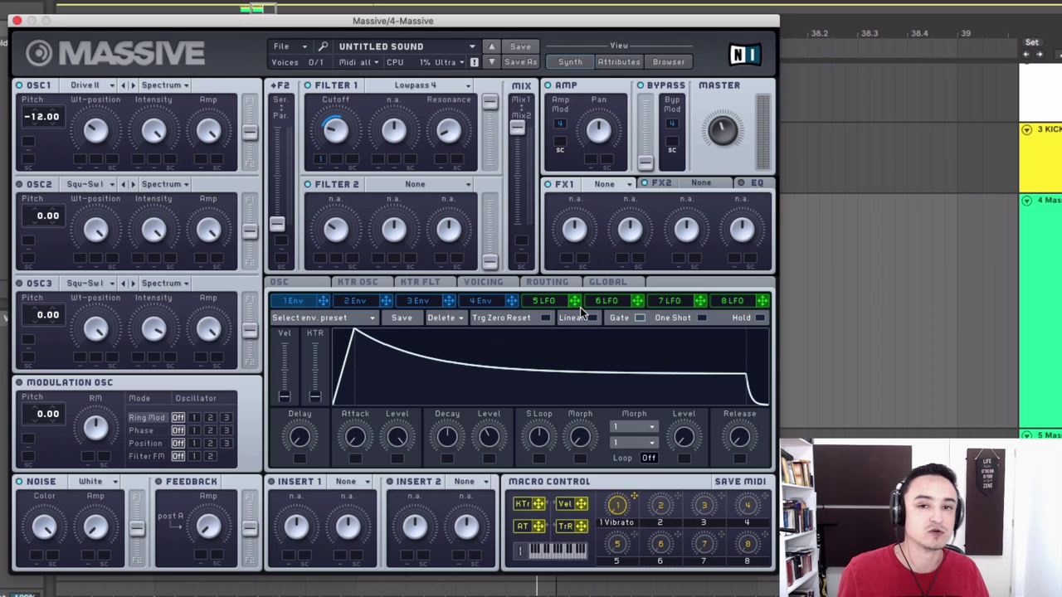
Step: Listen to the patch with the loop and load the Tele Tube effect into FX1
{"action": "key", "text": "space"}
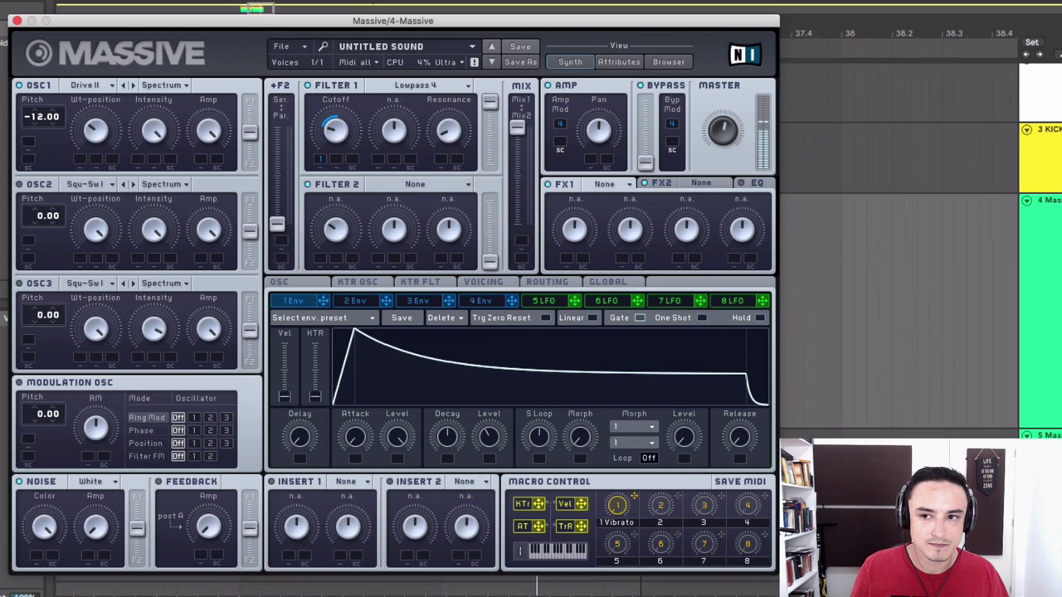
{"action": "left_click", "coordinate": [623, 183]}
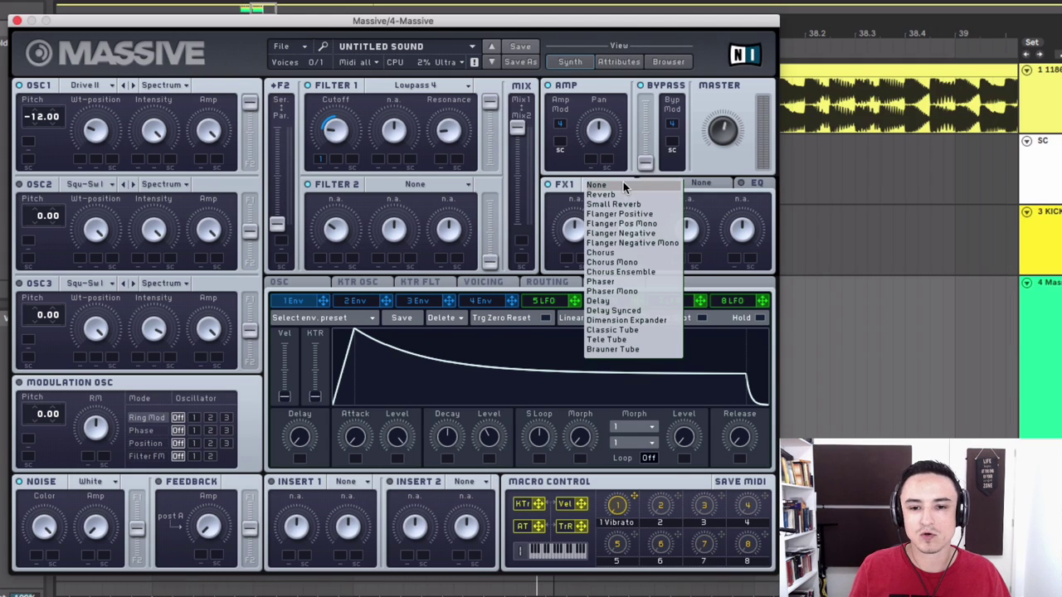
{"action": "left_click", "coordinate": [622, 341]}
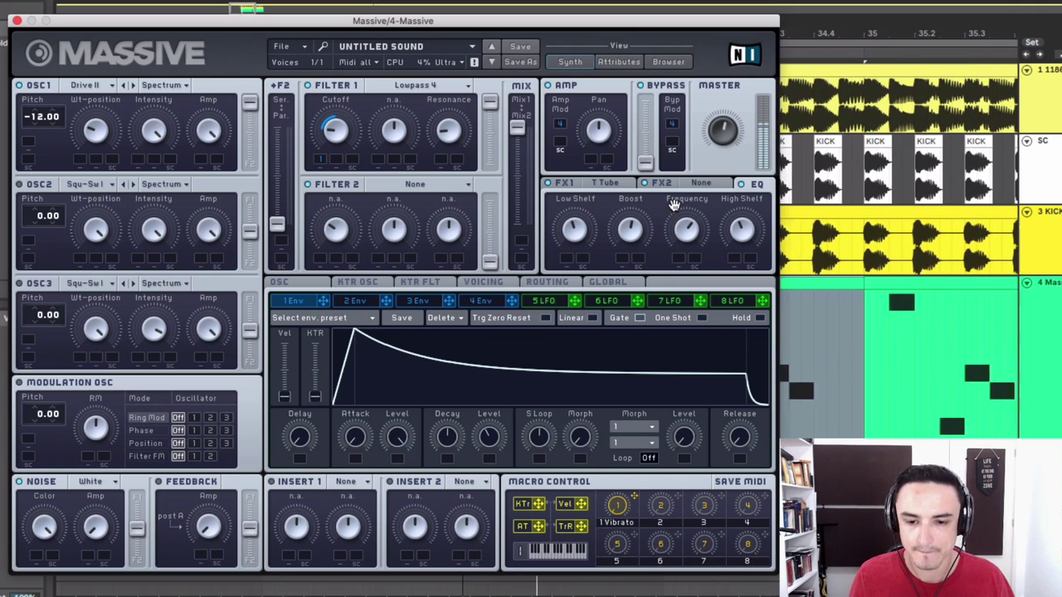
Step: Close the Massive window and inspect the audio source options for the Compressor's sidechain, leaving SC selected
{"action": "left_click", "coordinate": [17, 22]}
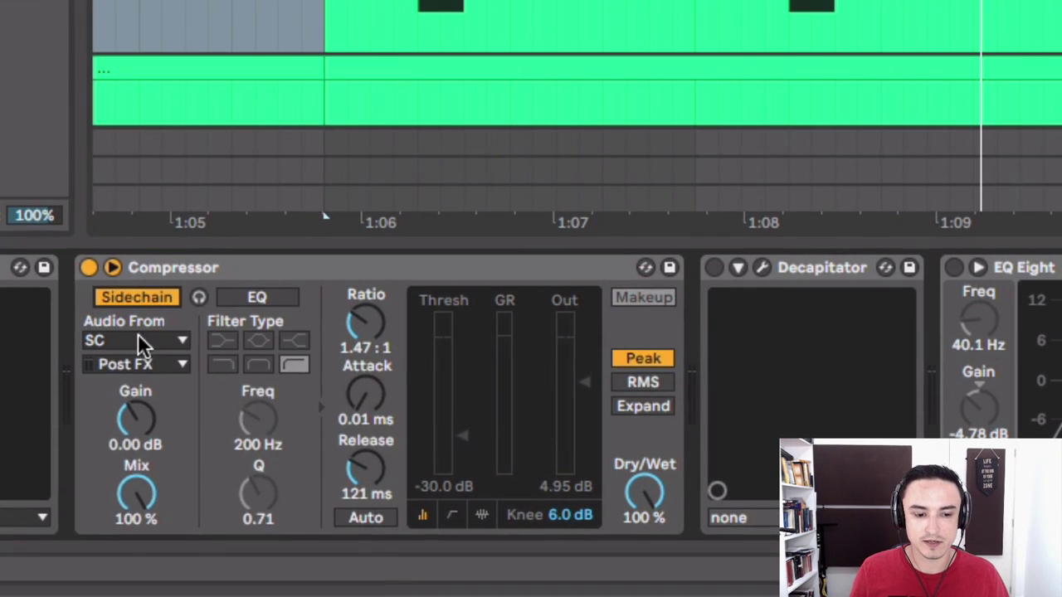
{"action": "left_click", "coordinate": [138, 339]}
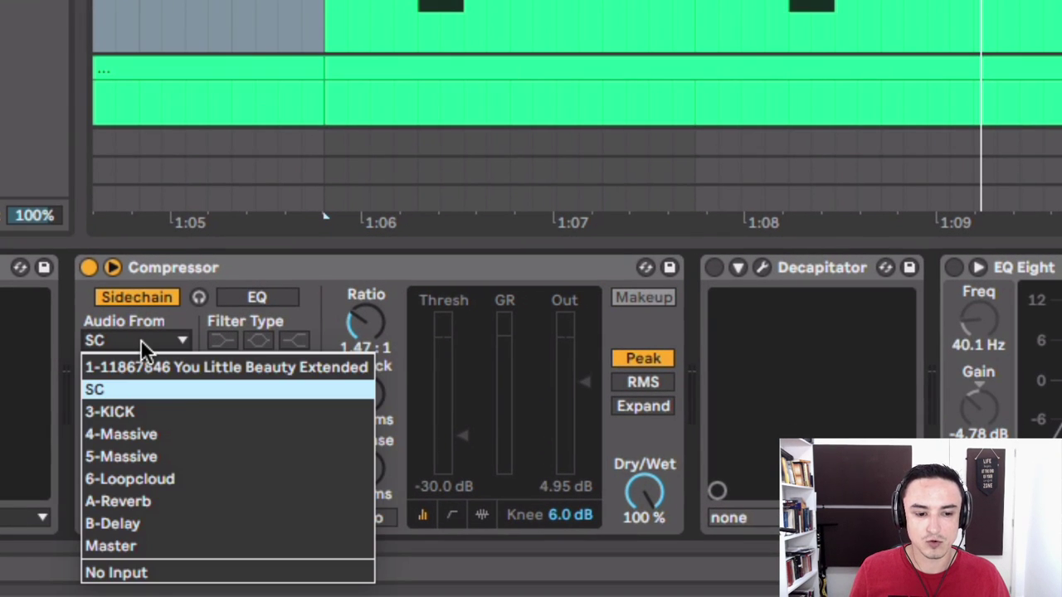
{"action": "left_click", "coordinate": [297, 270]}
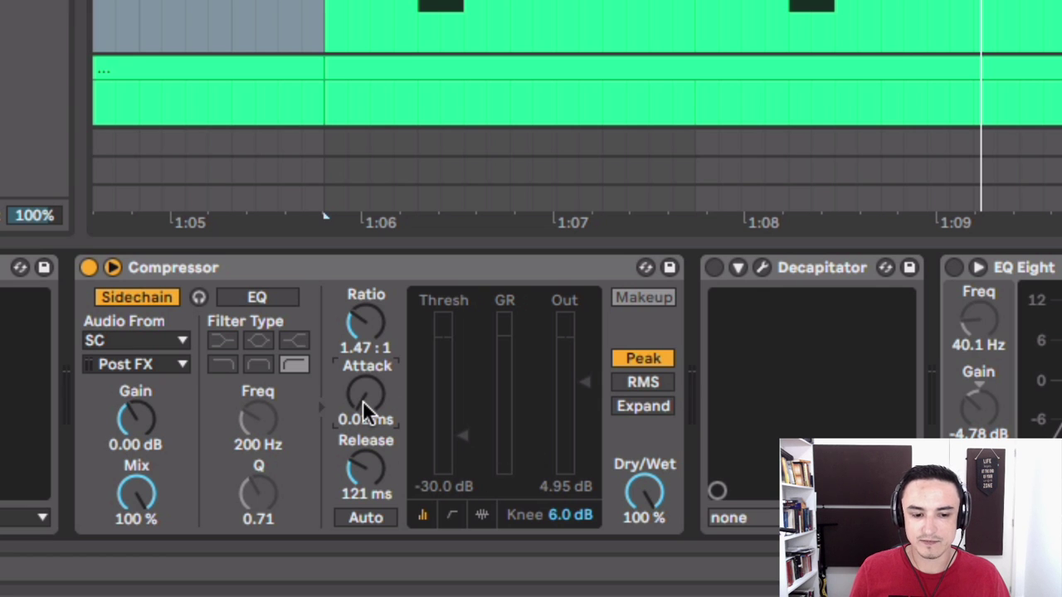
Step: With the loop playing, set the sidechain Compressor's ratio to 2.00:1, threshold to -19.1 dB and attack to about 0.32 ms
{"action": "key", "text": "space"}
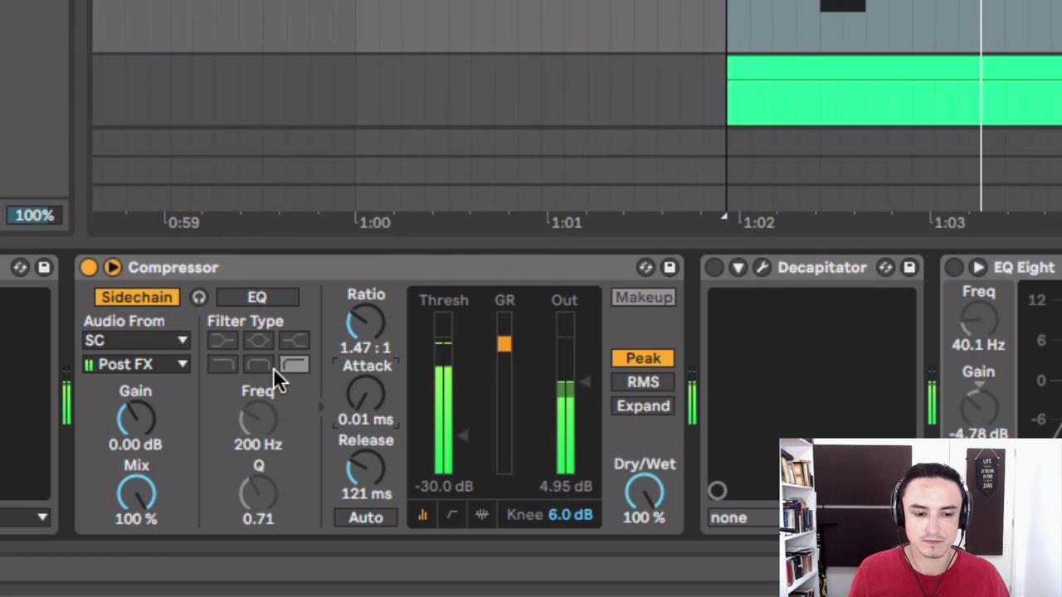
{"action": "left_click_drag", "start_coordinate": [419, 437], "coordinate": [419, 398]}
{"action": "left_click_drag", "start_coordinate": [365, 327], "coordinate": [365, 307]}
{"action": "mouse_move", "coordinate": [359, 415]}
{"action": "left_mouse_down"}
{"action": "mouse_move", "coordinate": [359, 392]}
{"action": "mouse_move", "coordinate": [359, 409]}
{"action": "left_mouse_up"}
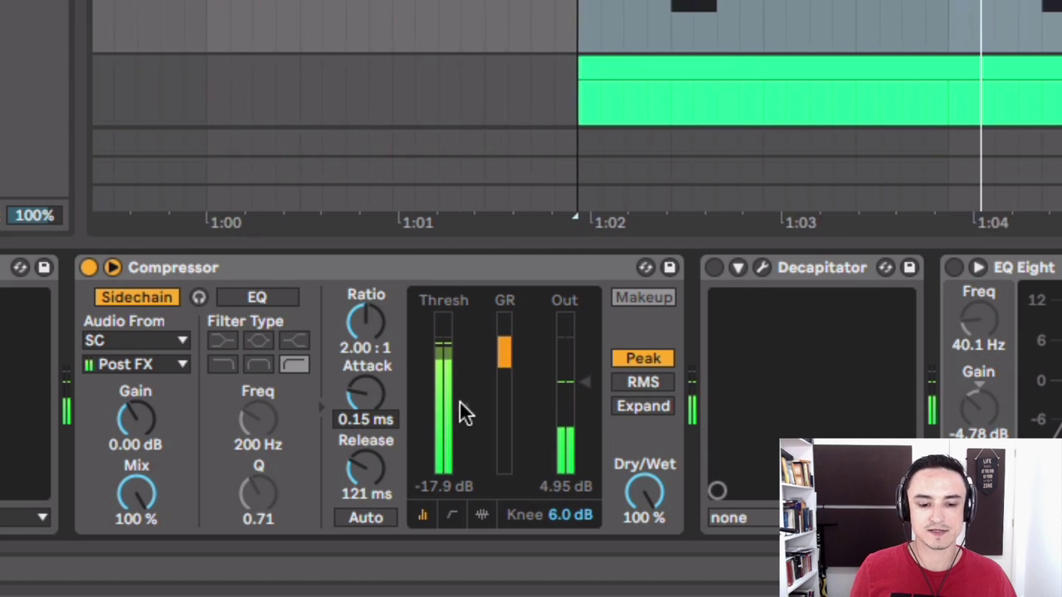
{"action": "left_click_drag", "start_coordinate": [462, 407], "coordinate": [463, 412]}
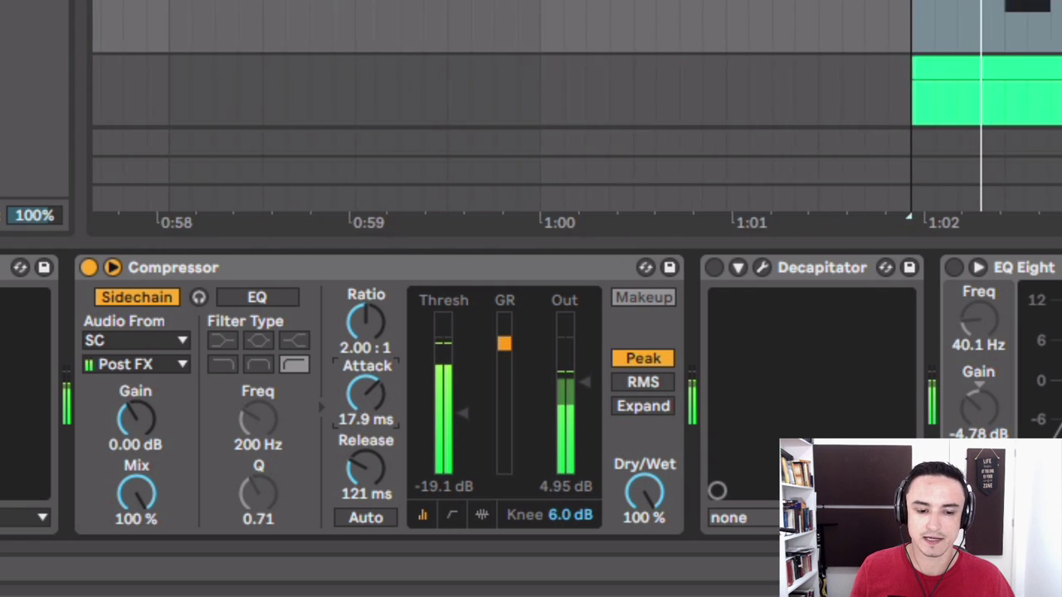
{"action": "left_click_drag", "start_coordinate": [366, 393], "coordinate": [366, 446]}
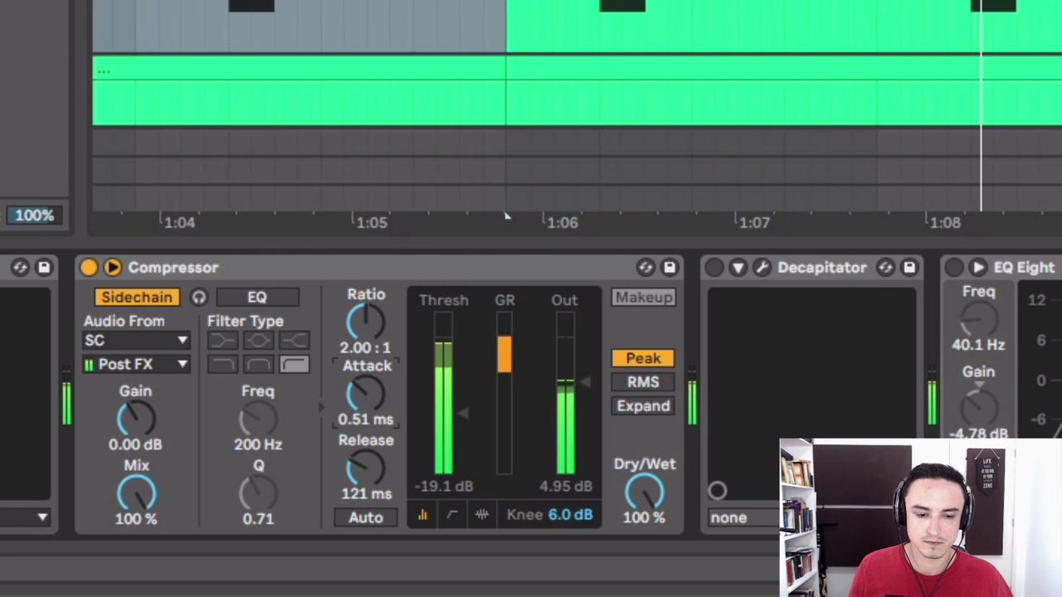
{"action": "left_click_drag", "start_coordinate": [366, 447], "coordinate": [365, 449]}
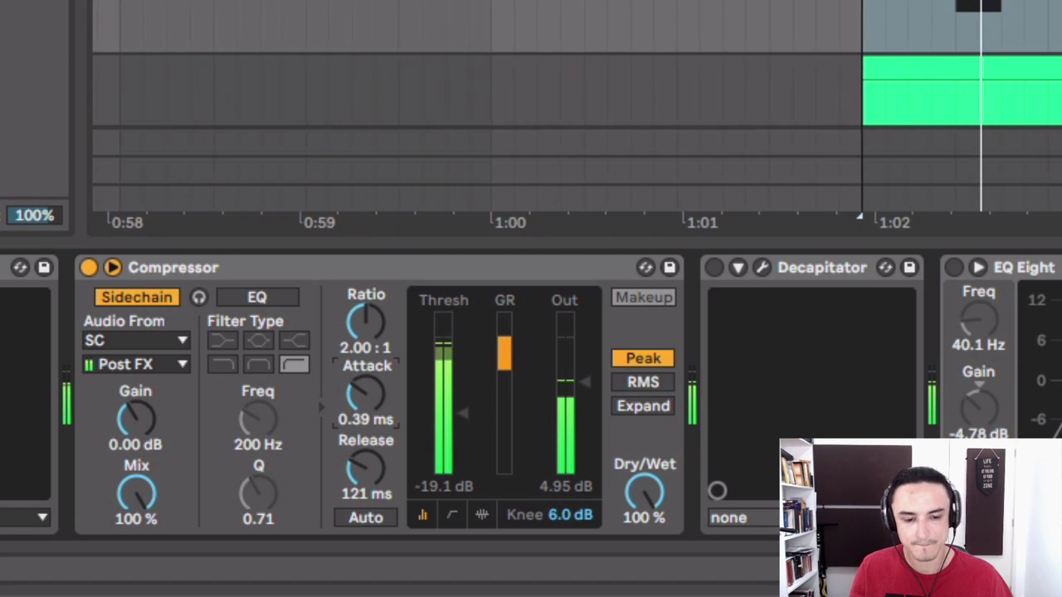
Step: Open Decapitator, lower its drive to between 1 and 2, and compare style A with style E, keeping E
{"action": "left_click", "coordinate": [761, 266]}
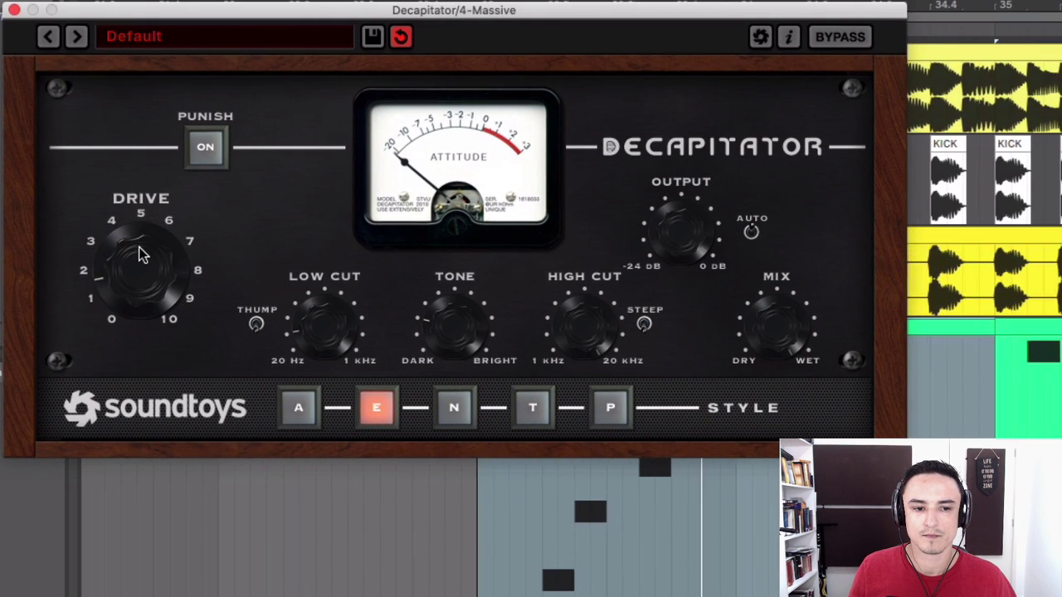
{"action": "mouse_move", "coordinate": [139, 248]}
{"action": "left_mouse_down"}
{"action": "mouse_move", "coordinate": [140, 234]}
{"action": "mouse_move", "coordinate": [135, 263]}
{"action": "left_mouse_up"}
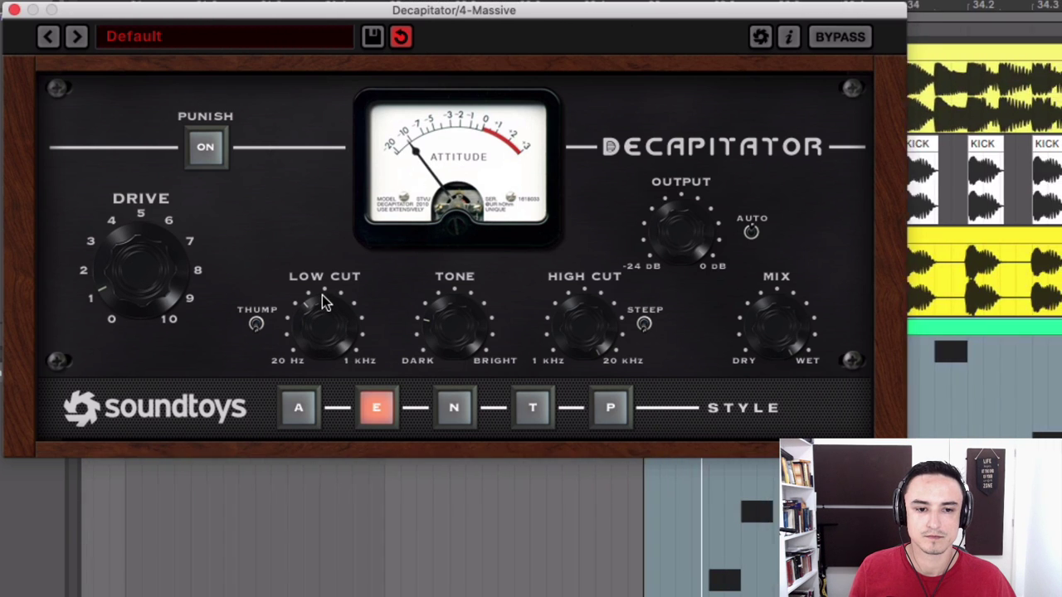
{"action": "left_click", "coordinate": [298, 407]}
{"action": "left_click", "coordinate": [375, 409]}
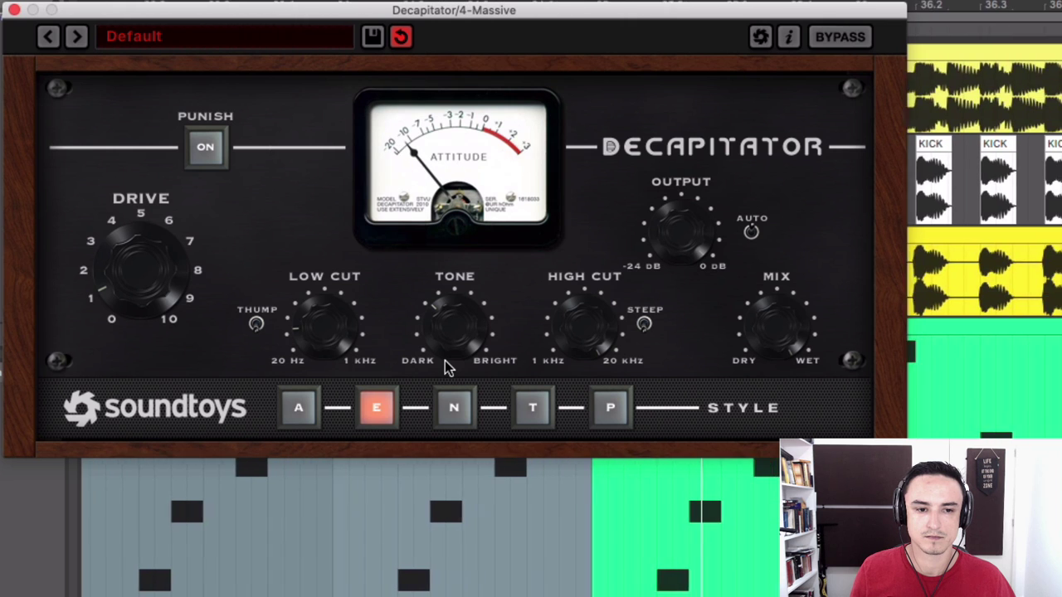
Step: Raise Decapitator's tone to slightly past its midpoint and set the drive just under 2
{"action": "left_click_drag", "start_coordinate": [444, 360], "coordinate": [454, 350]}
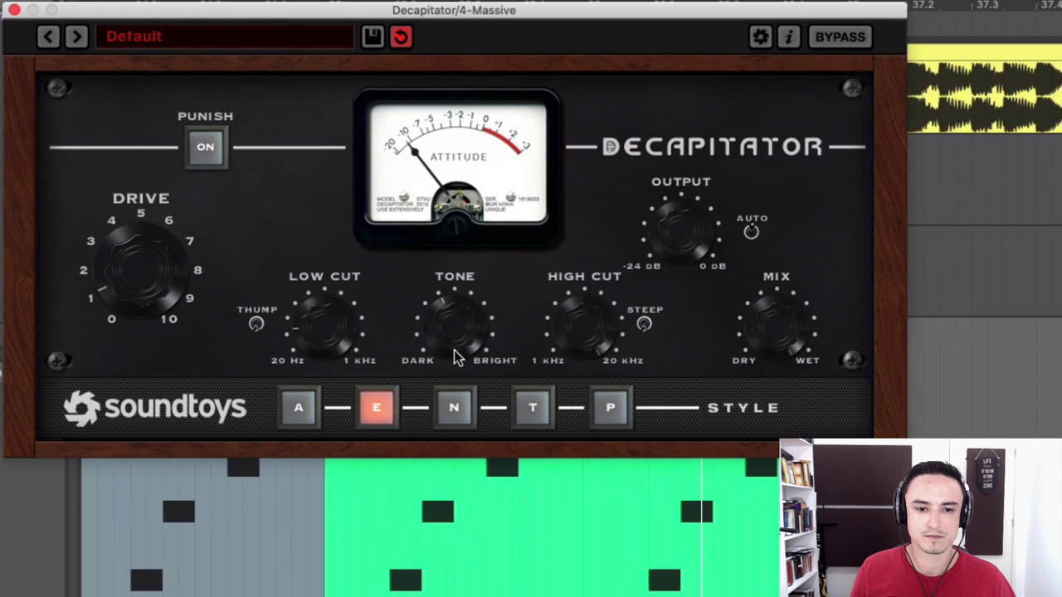
{"action": "left_click_drag", "start_coordinate": [104, 240], "coordinate": [129, 209]}
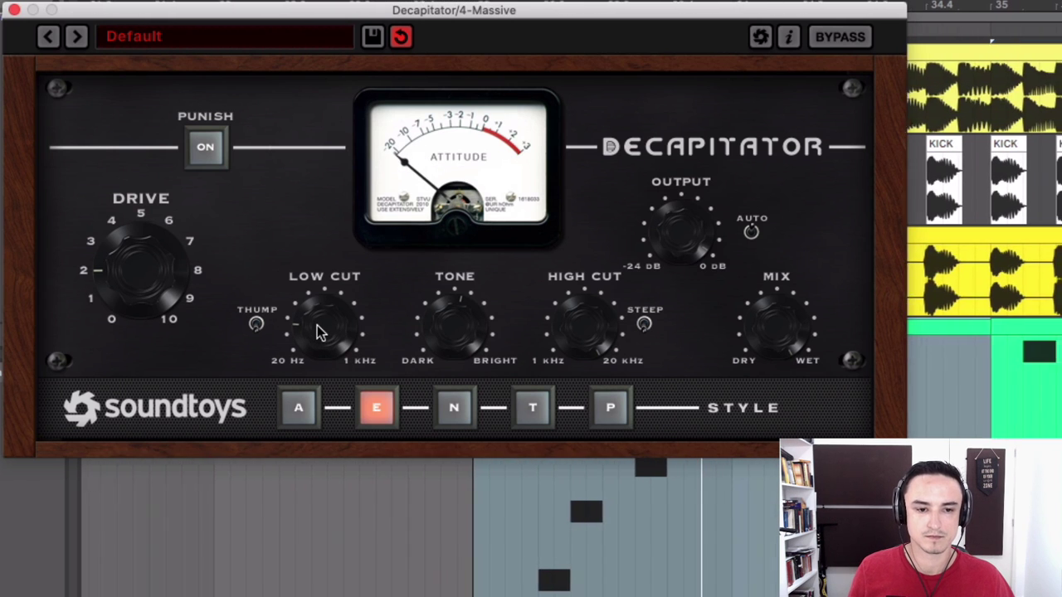
{"action": "left_click_drag", "start_coordinate": [161, 296], "coordinate": [141, 311]}
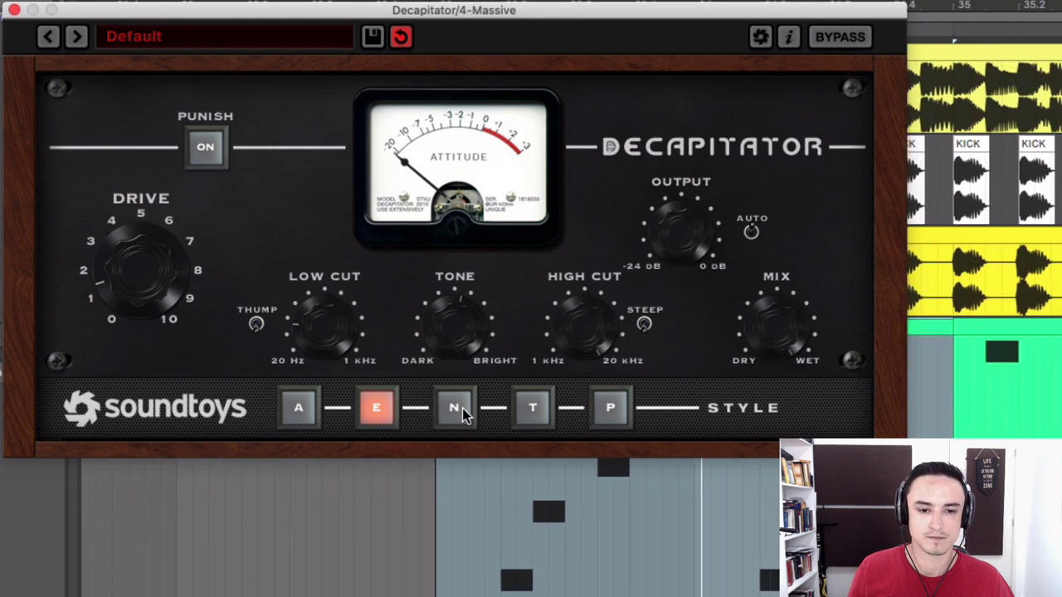
Step: Audition Decapitator's A and T styles on the bass and switch to style P
{"action": "left_click", "coordinate": [300, 408]}
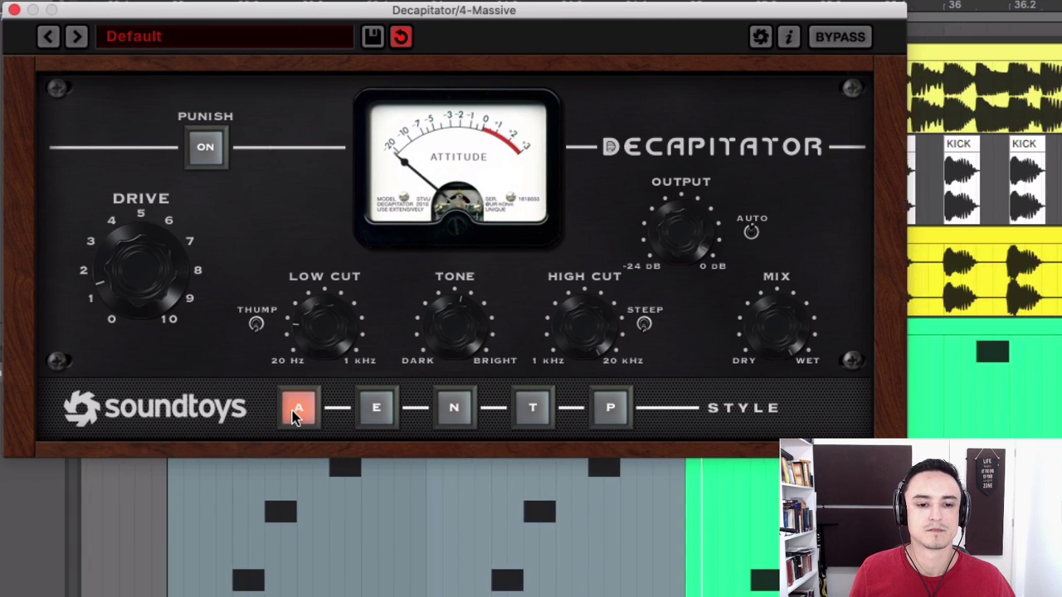
{"action": "left_click", "coordinate": [535, 411]}
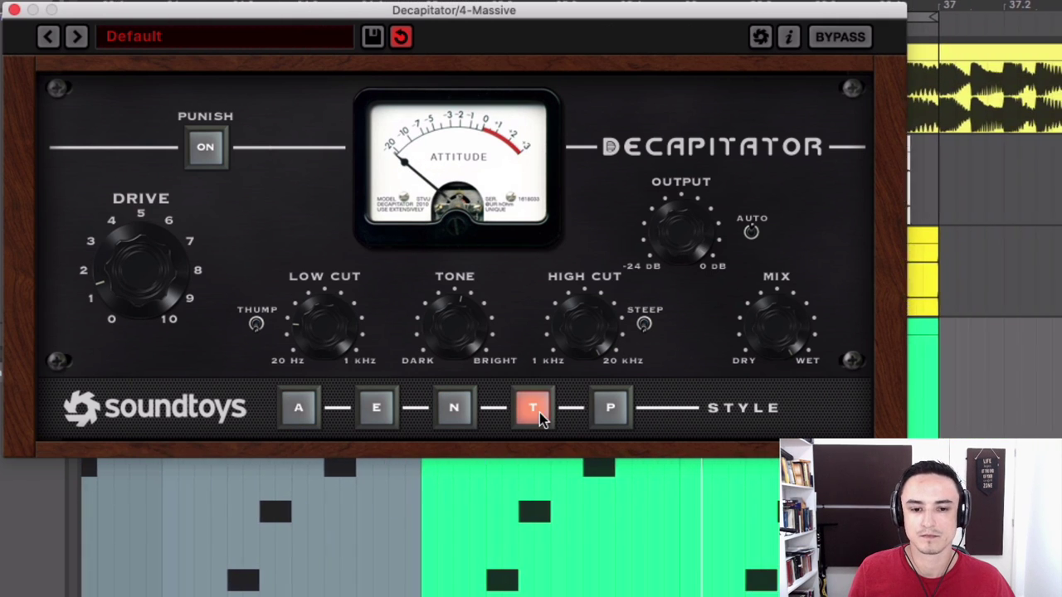
{"action": "left_click", "coordinate": [618, 414]}
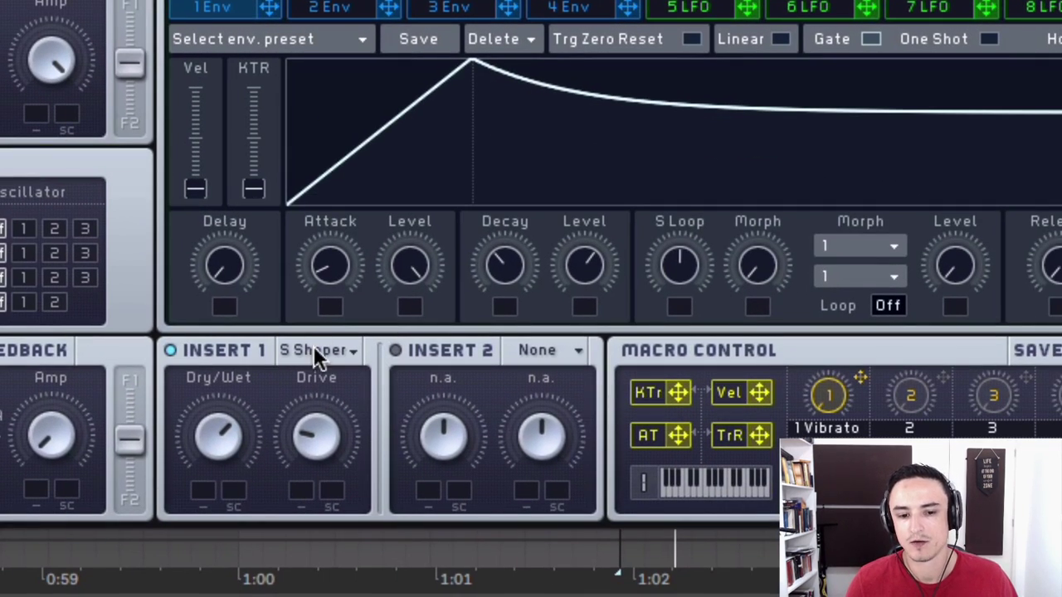
Step: Inspect the effect choices for Massive's Insert 1, leaving Sine Shaper selected
{"action": "left_click", "coordinate": [315, 350]}
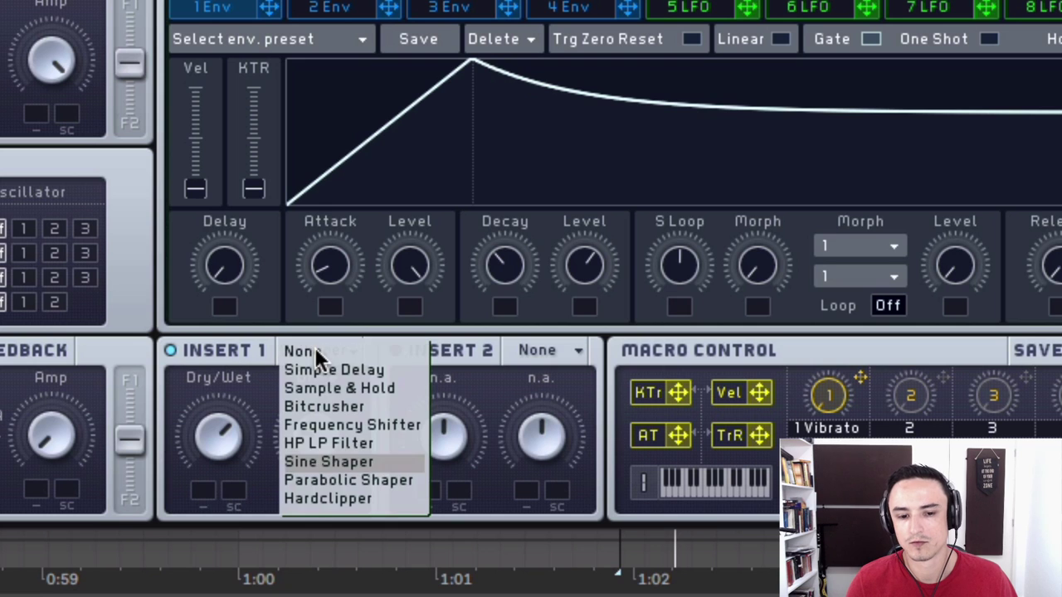
{"action": "left_click", "coordinate": [232, 347]}
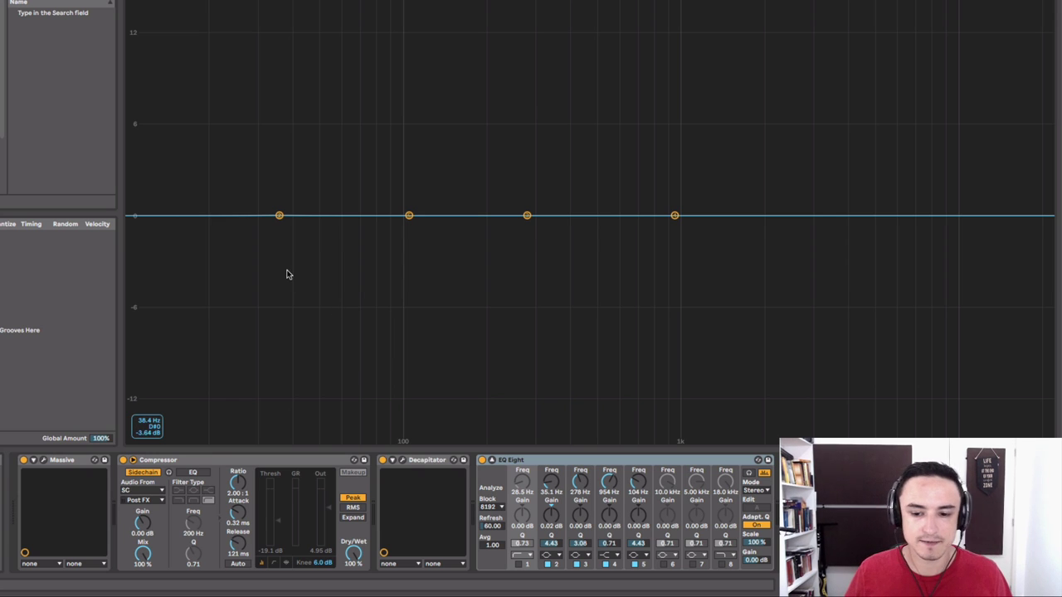
Step: Enable EQ Eight's band 1 low cut at 35.6 Hz and boost band 3 by 1.26 dB at 102 Hz
{"action": "key", "text": "space"}
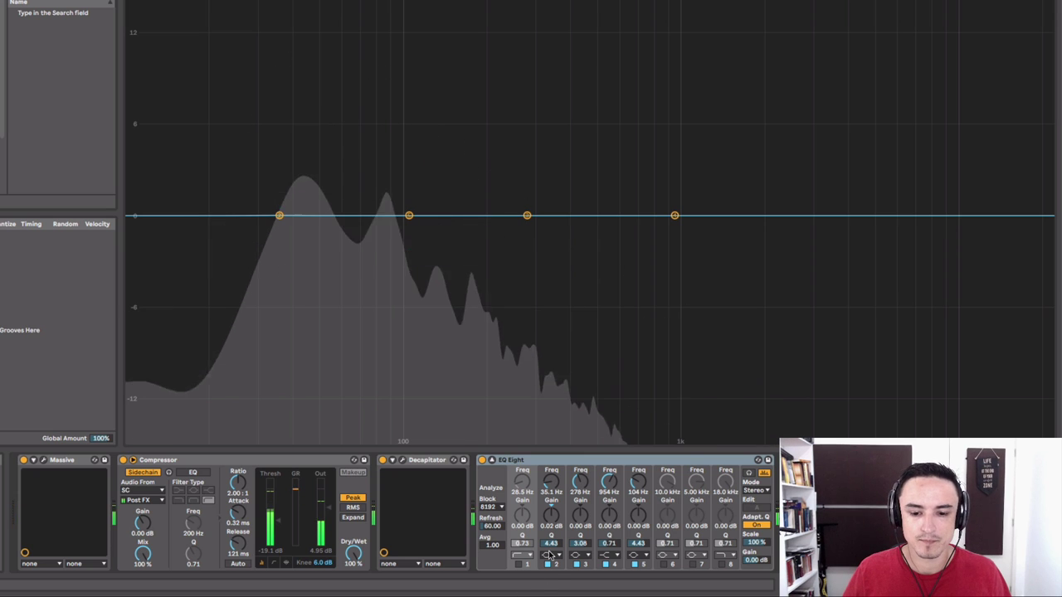
{"action": "left_click", "coordinate": [518, 564]}
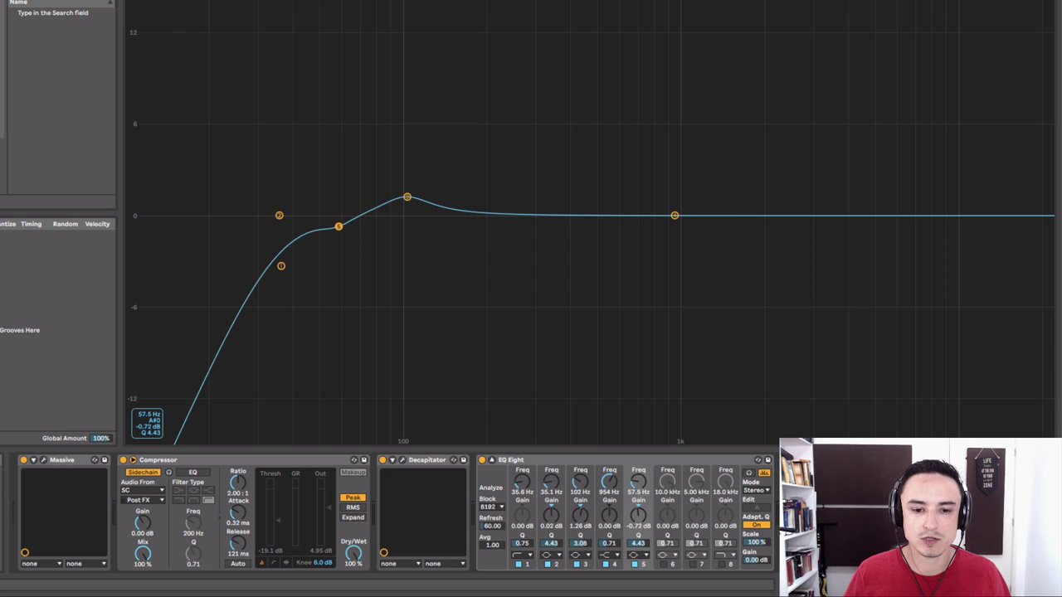
Step: Sweep EQ Eight's band 5 through the low end and set it to a 2.53 dB cut at 131 Hz
{"action": "left_click_drag", "start_coordinate": [337, 228], "coordinate": [332, 251]}
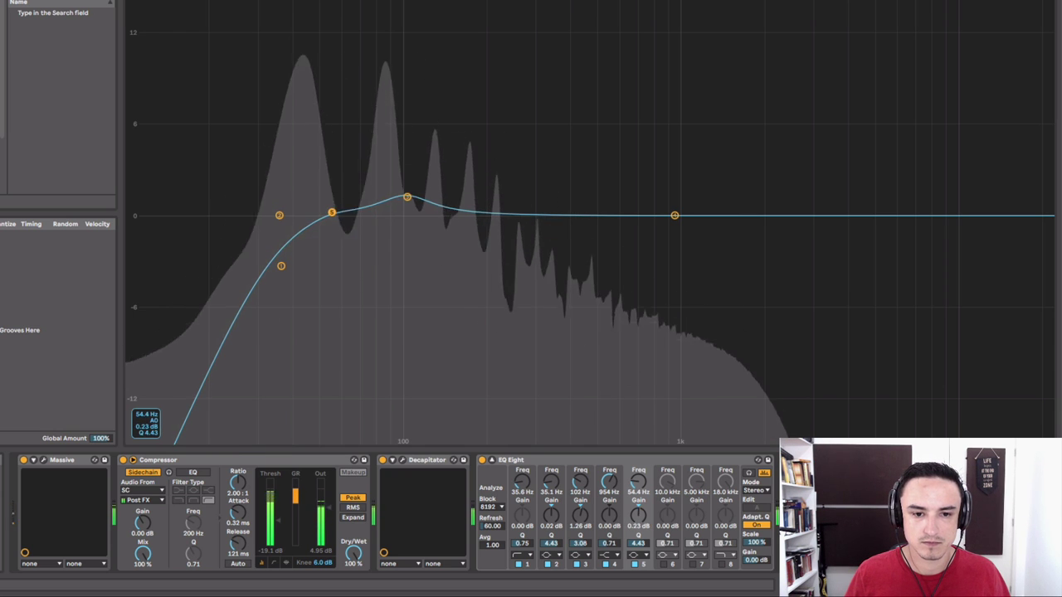
{"action": "left_click_drag", "start_coordinate": [331, 212], "coordinate": [322, 161]}
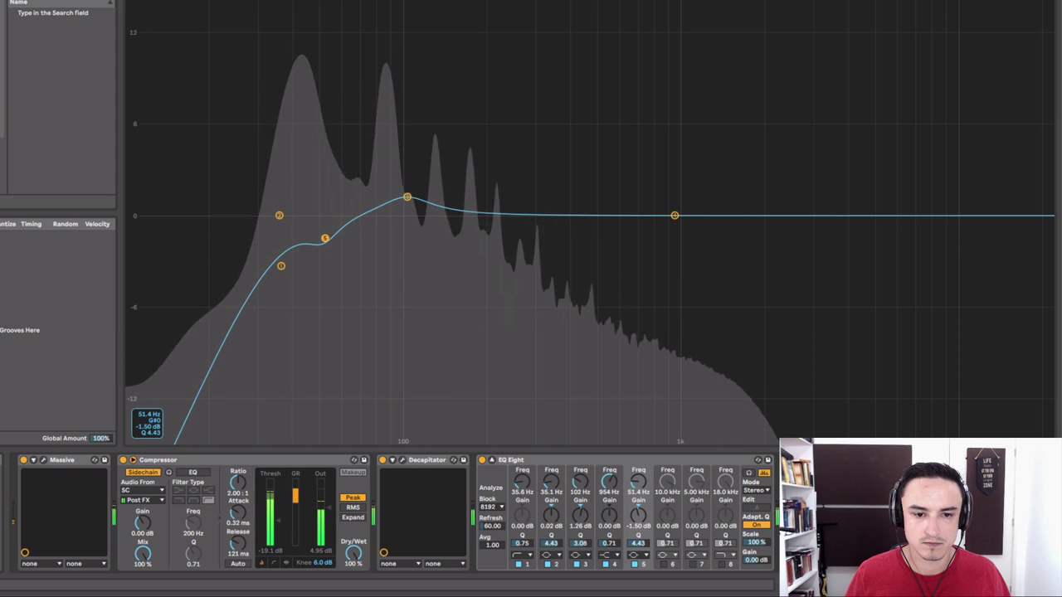
{"action": "left_click_drag", "start_coordinate": [325, 238], "coordinate": [301, 211]}
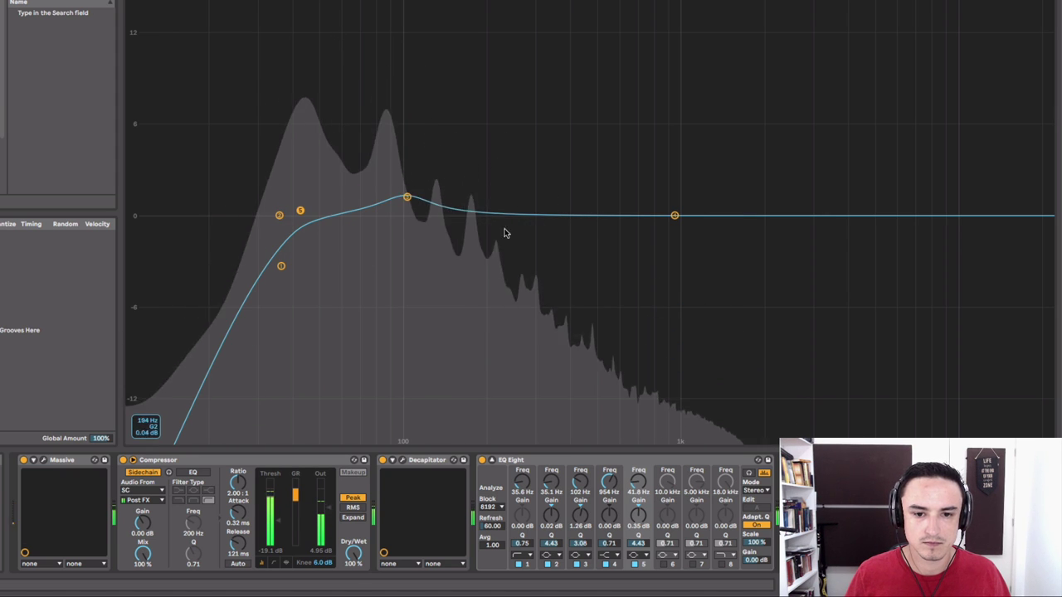
{"action": "left_click_drag", "start_coordinate": [301, 211], "coordinate": [438, 254]}
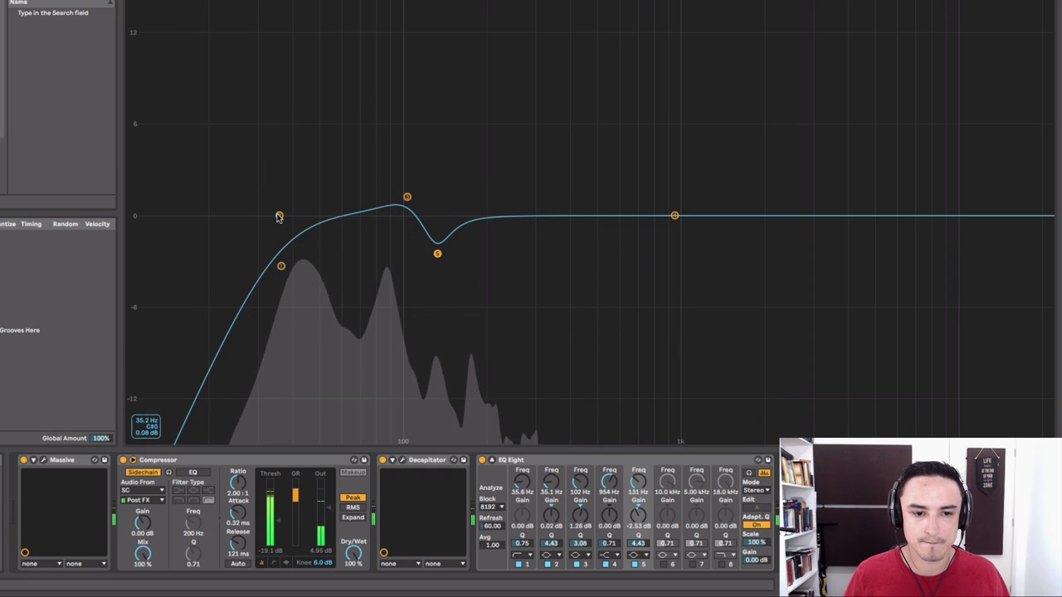
Step: Set EQ Eight's band 2 to a 0.93 dB boost at 248 Hz and enable band 6 as a 1.67 dB cut at 313 Hz
{"action": "left_click_drag", "start_coordinate": [279, 215], "coordinate": [697, 201]}
{"action": "left_click_drag", "start_coordinate": [585, 167], "coordinate": [514, 204]}
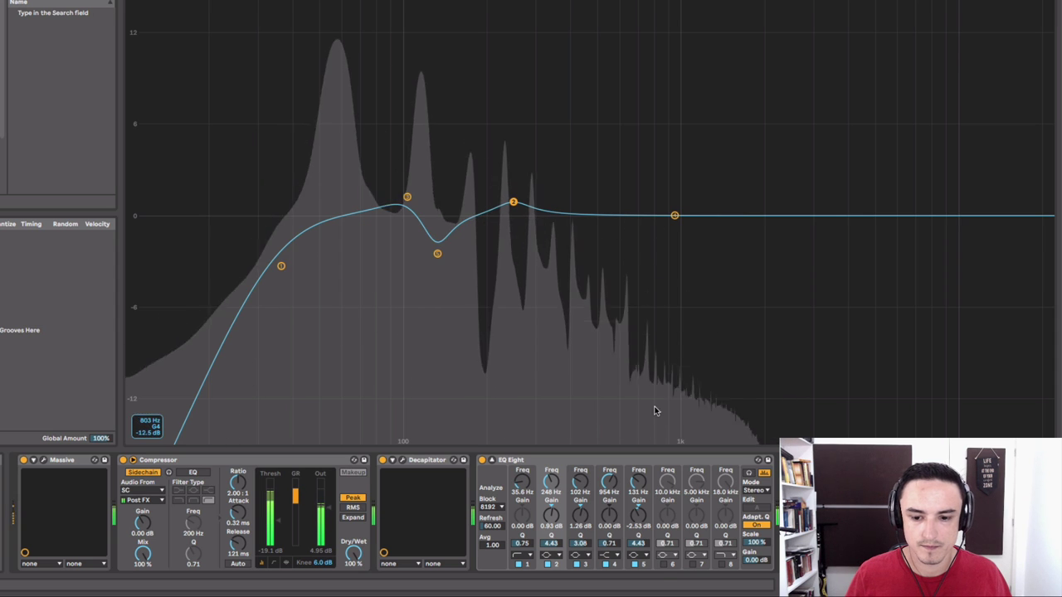
{"action": "left_click", "coordinate": [663, 565]}
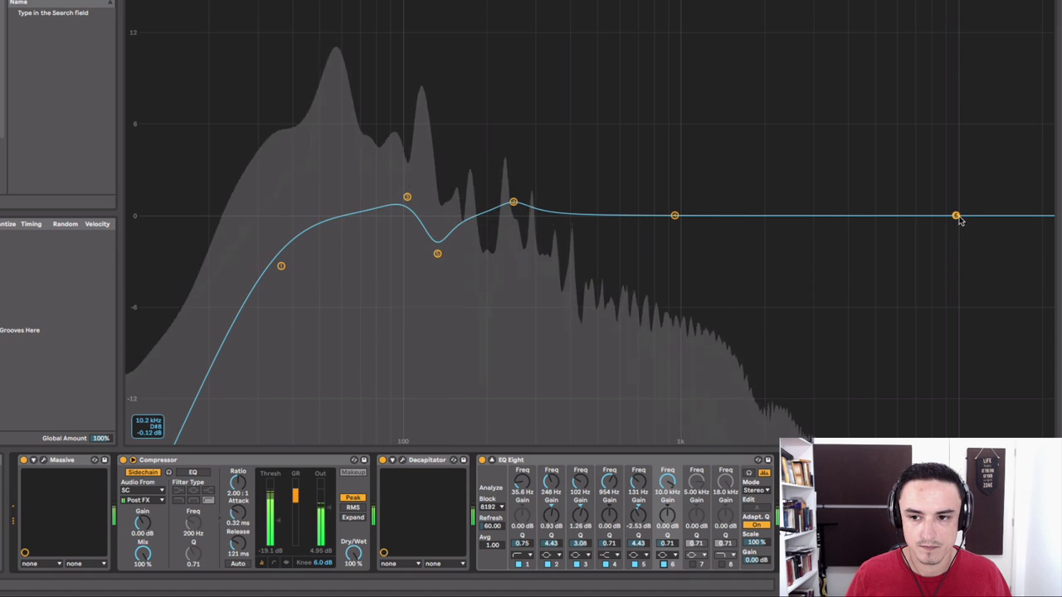
{"action": "left_click_drag", "start_coordinate": [956, 215], "coordinate": [617, 292]}
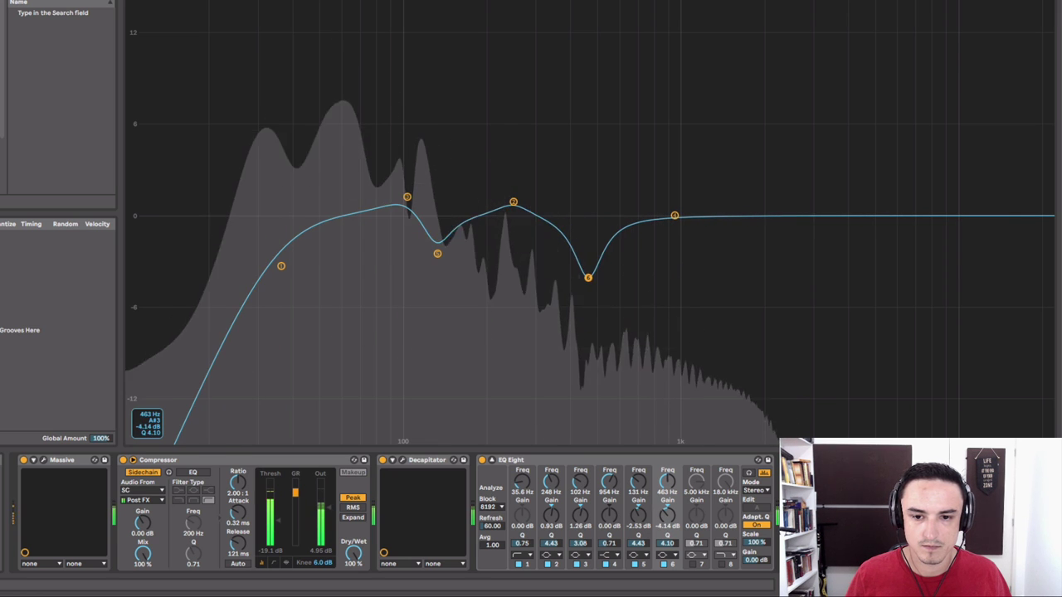
{"action": "left_click_drag", "start_coordinate": [576, 254], "coordinate": [541, 240]}
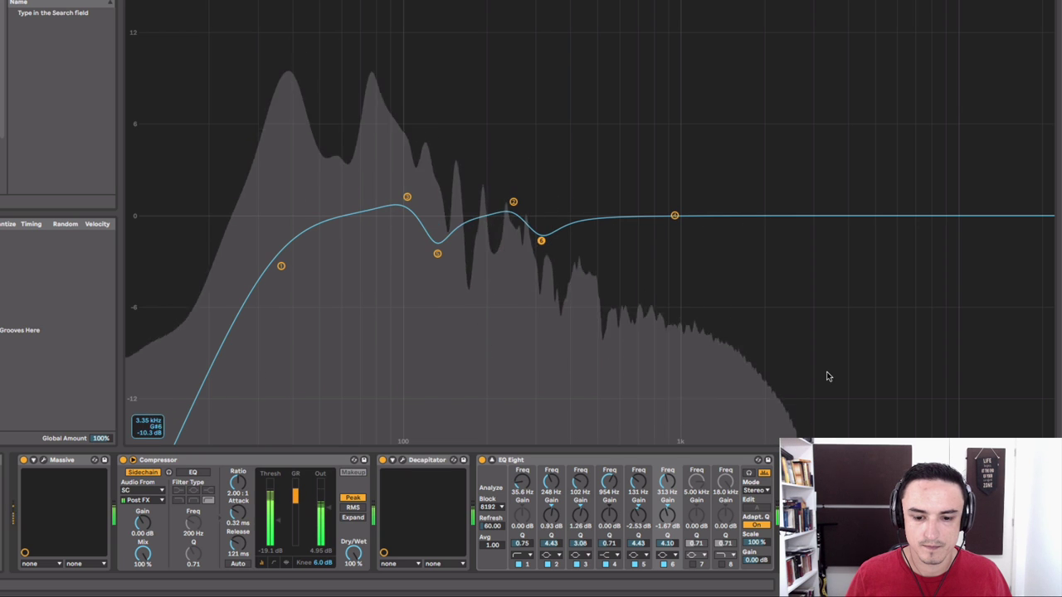
Step: Enable EQ Eight's band 8 high cut and set it to 1.53 kHz with a Q of 0.78
{"action": "left_click", "coordinate": [721, 564]}
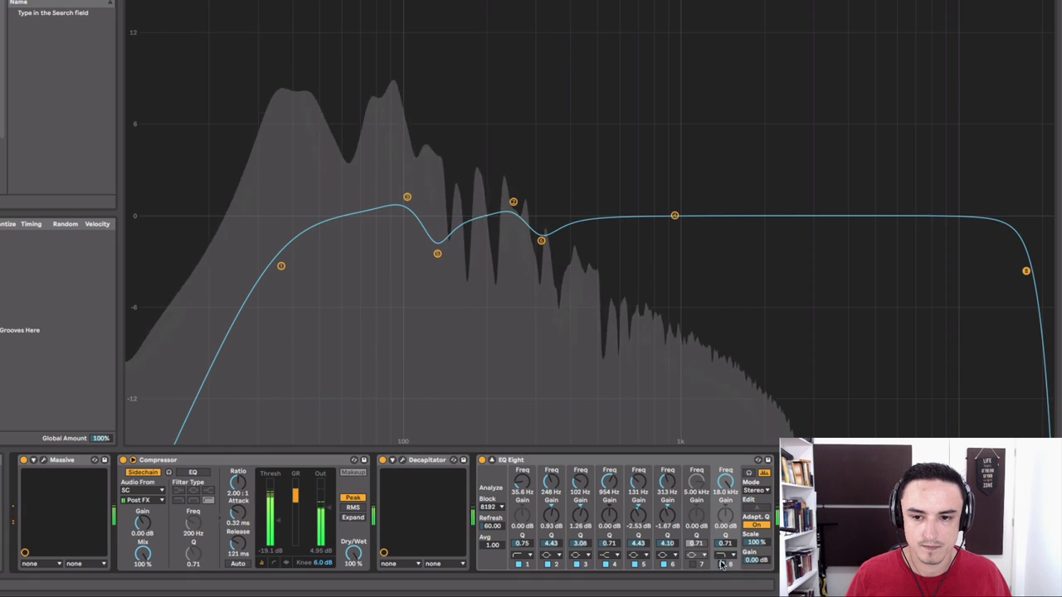
{"action": "left_click_drag", "start_coordinate": [1026, 270], "coordinate": [1019, 273]}
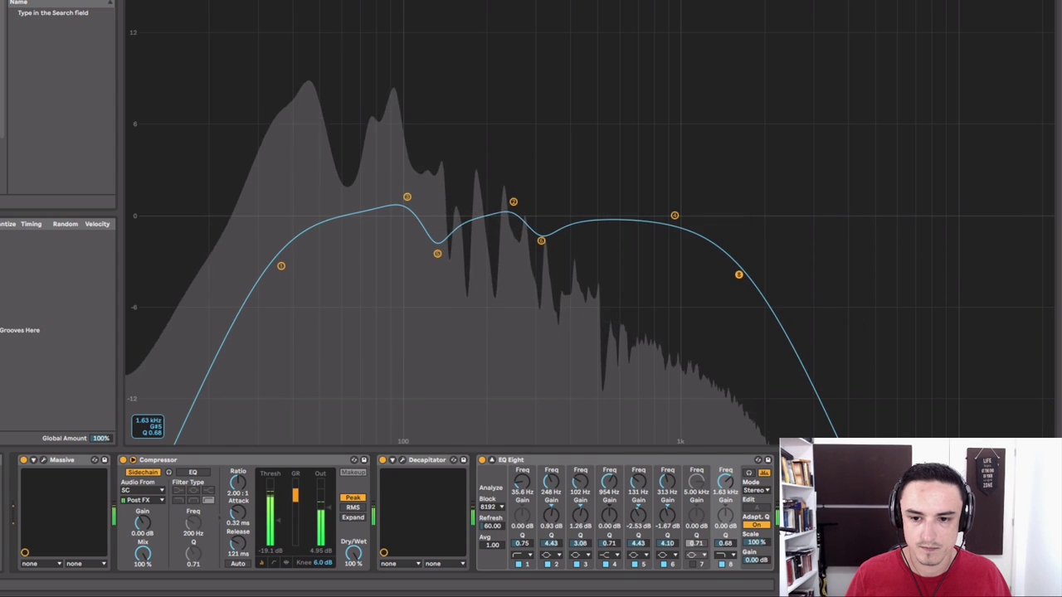
{"action": "mouse_move", "coordinate": [740, 270]}
{"action": "left_mouse_down"}
{"action": "mouse_move", "coordinate": [704, 249]}
{"action": "mouse_move", "coordinate": [692, 258]}
{"action": "mouse_move", "coordinate": [731, 263]}
{"action": "left_mouse_up"}
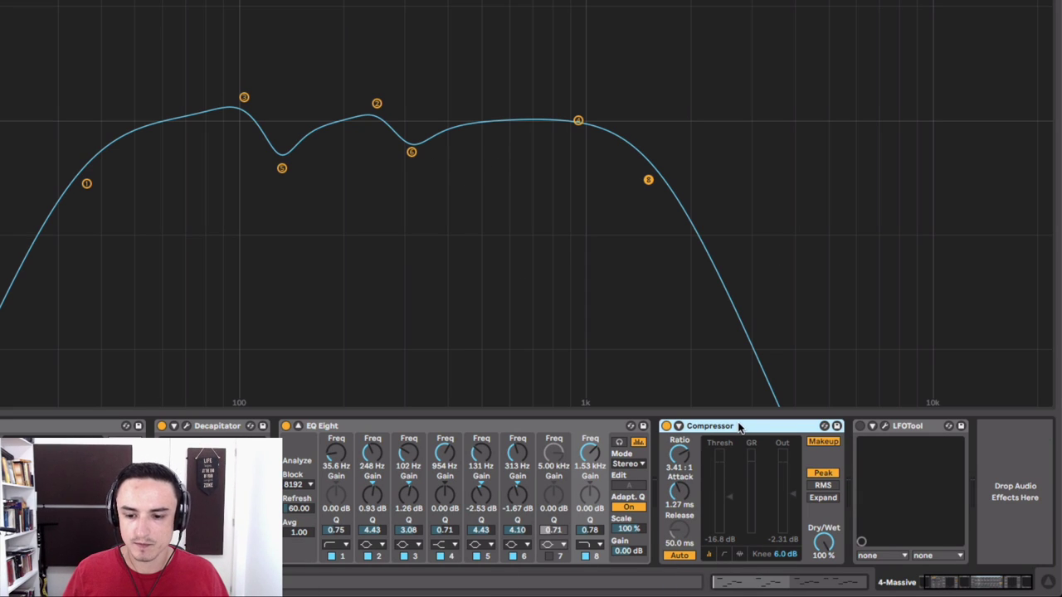
Step: Adjust the Compressor after EQ Eight to a 3.82:1 ratio, 1.06 ms attack and -14.2 dB threshold while listening to the loop
{"action": "key", "text": "space"}
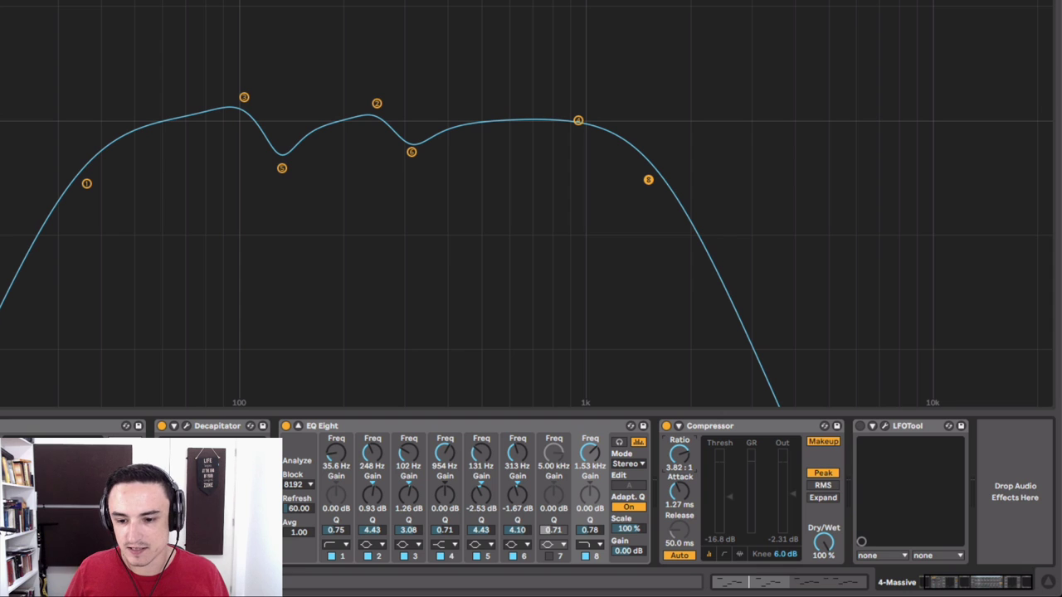
{"action": "key", "text": "space"}
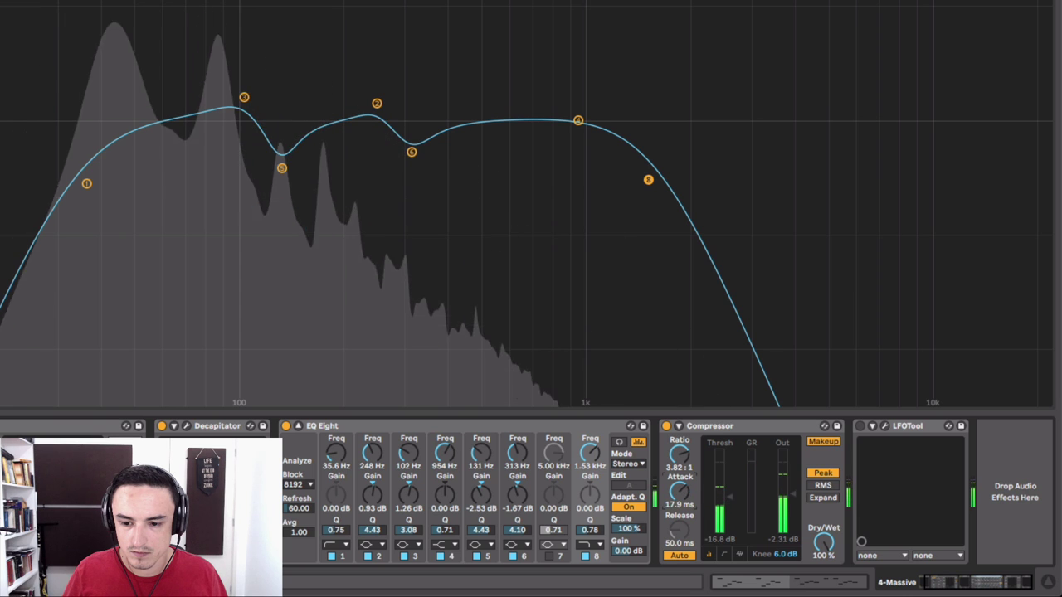
{"action": "left_click_drag", "start_coordinate": [682, 490], "coordinate": [683, 511]}
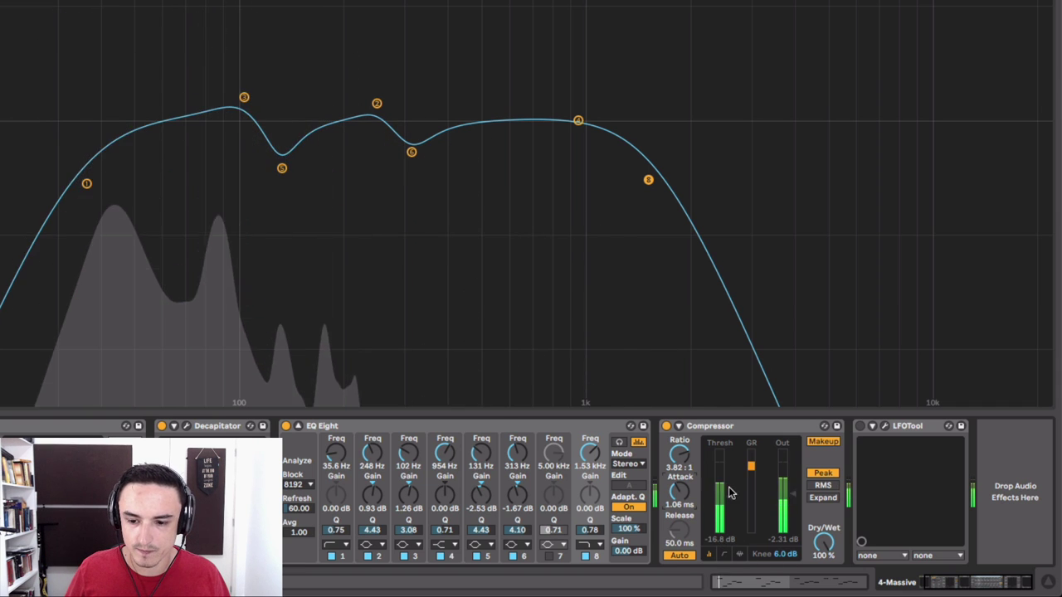
{"action": "left_click_drag", "start_coordinate": [729, 498], "coordinate": [730, 492]}
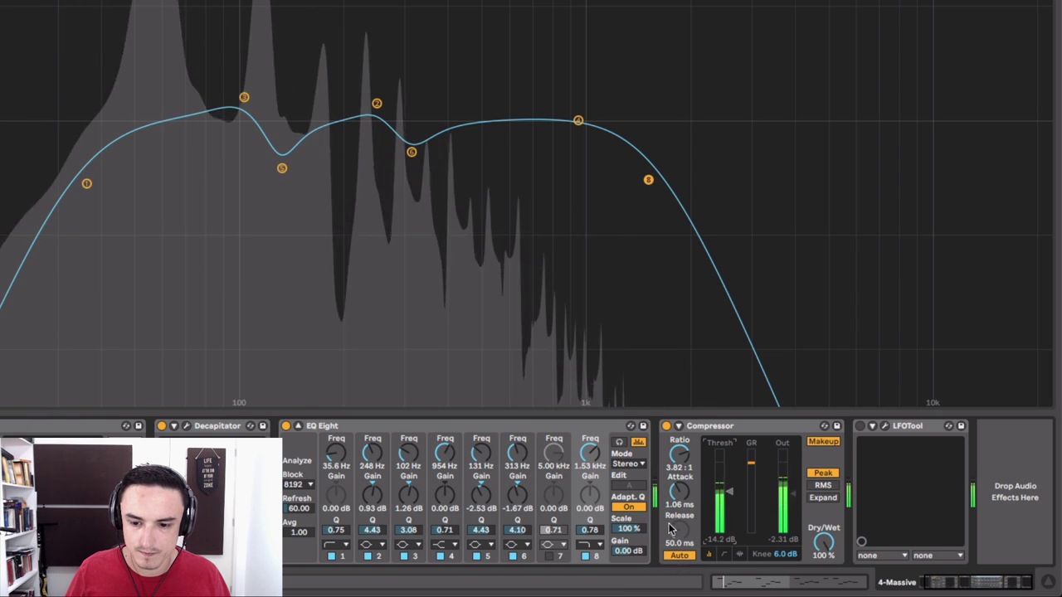
Step: Enable LFOTool at the end of the bass chain and open its plug-in window
{"action": "left_click", "coordinate": [859, 426]}
{"action": "left_click", "coordinate": [917, 427]}
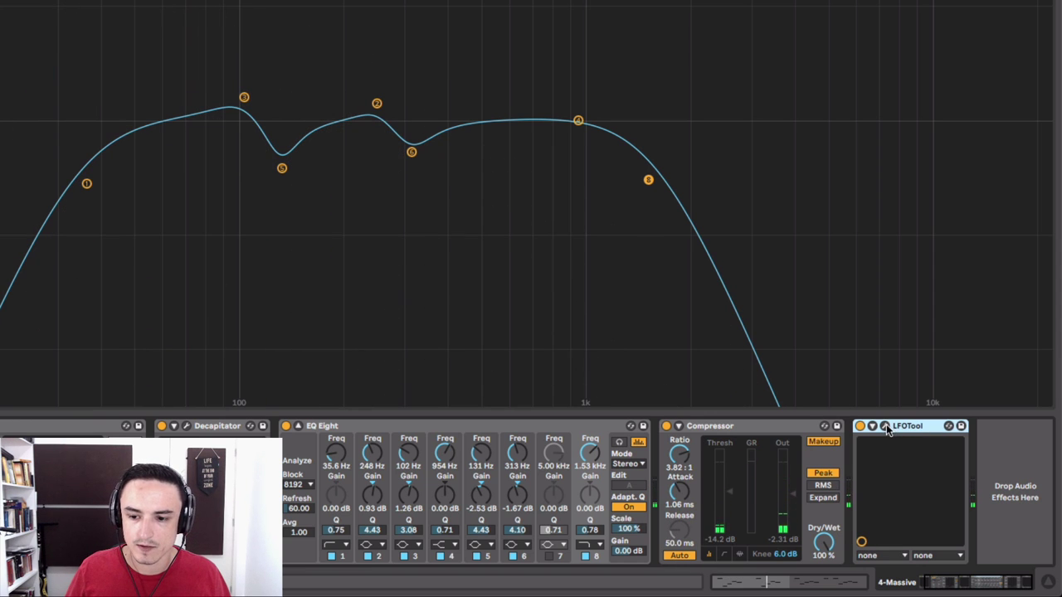
{"action": "left_click", "coordinate": [885, 427]}
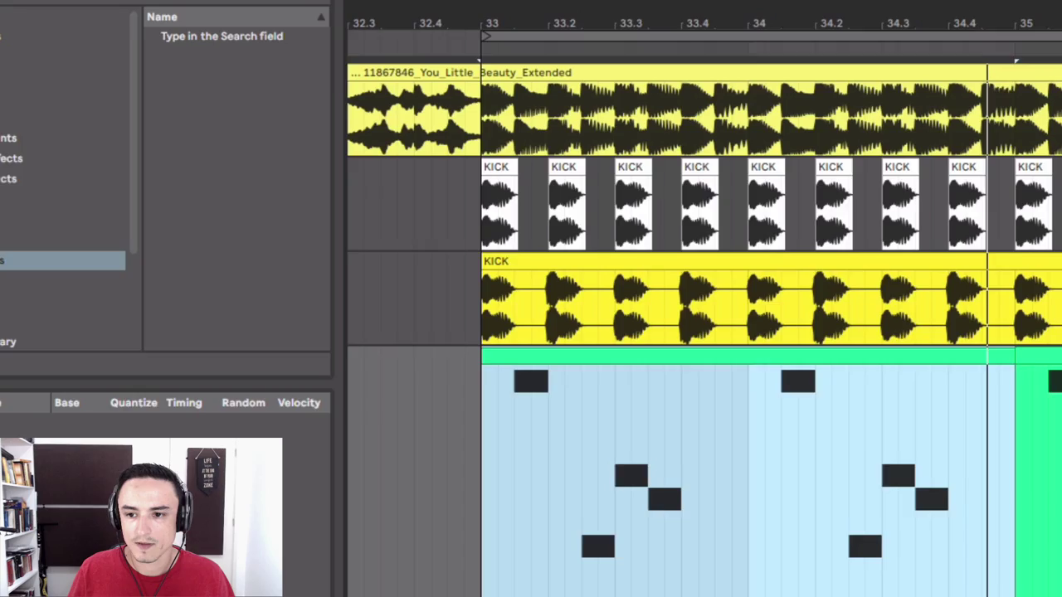
Step: Select the 5 Massive track and open its MIDI clip to review the note pattern
{"action": "left_click", "coordinate": [917, 253]}
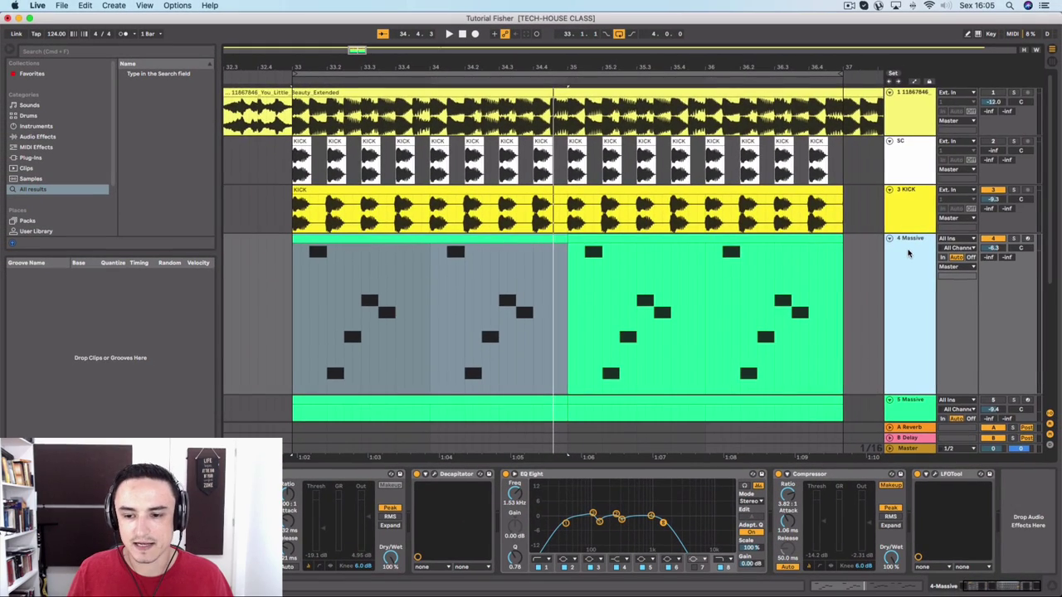
{"action": "scroll", "coordinate": [908, 254], "scroll_direction": "down", "scroll_amount": 5}
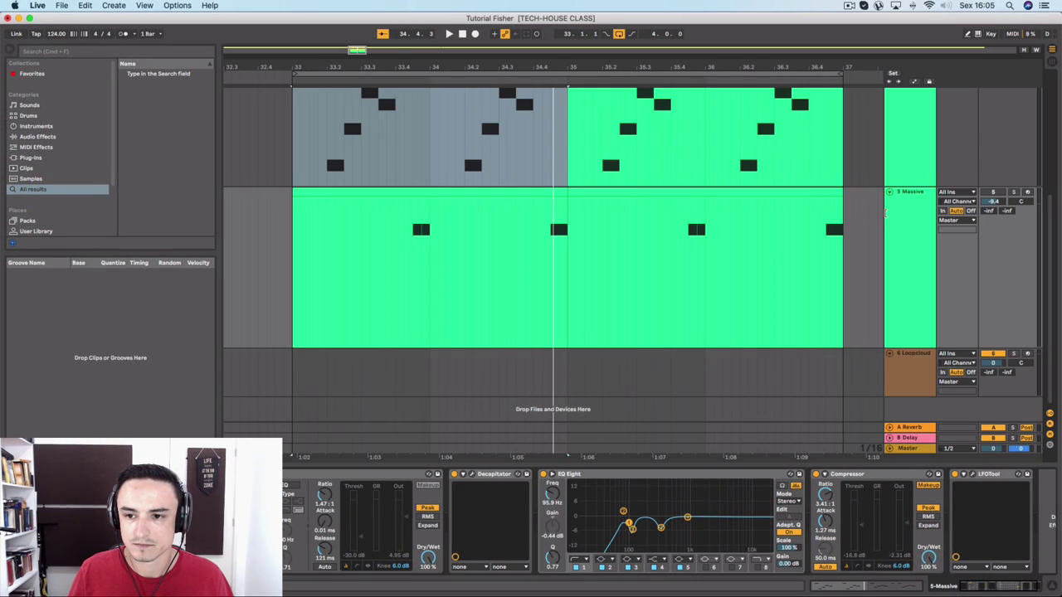
{"action": "left_click", "coordinate": [896, 217]}
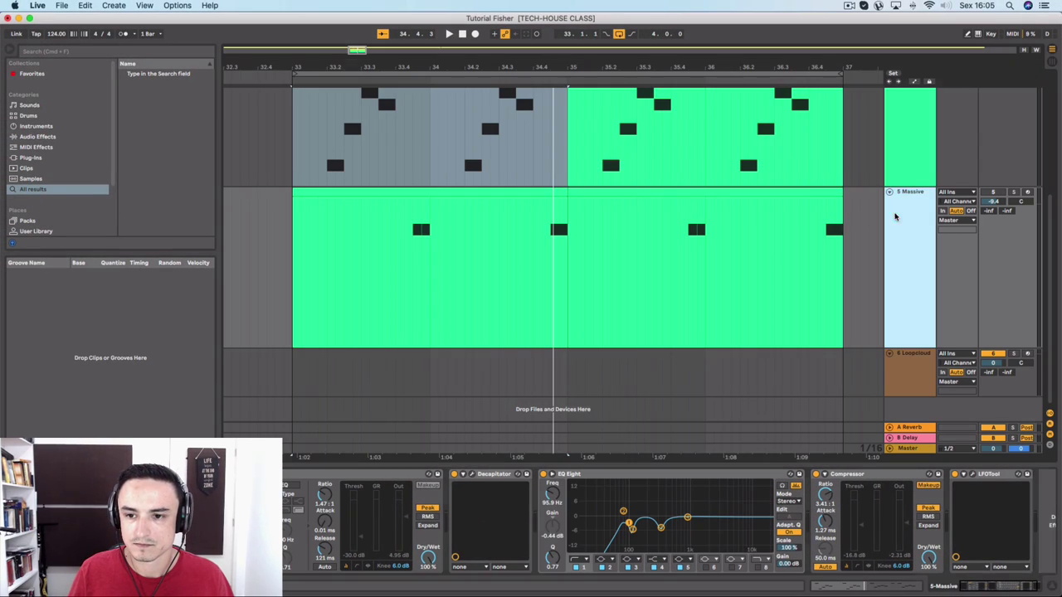
{"action": "double_click", "coordinate": [466, 194]}
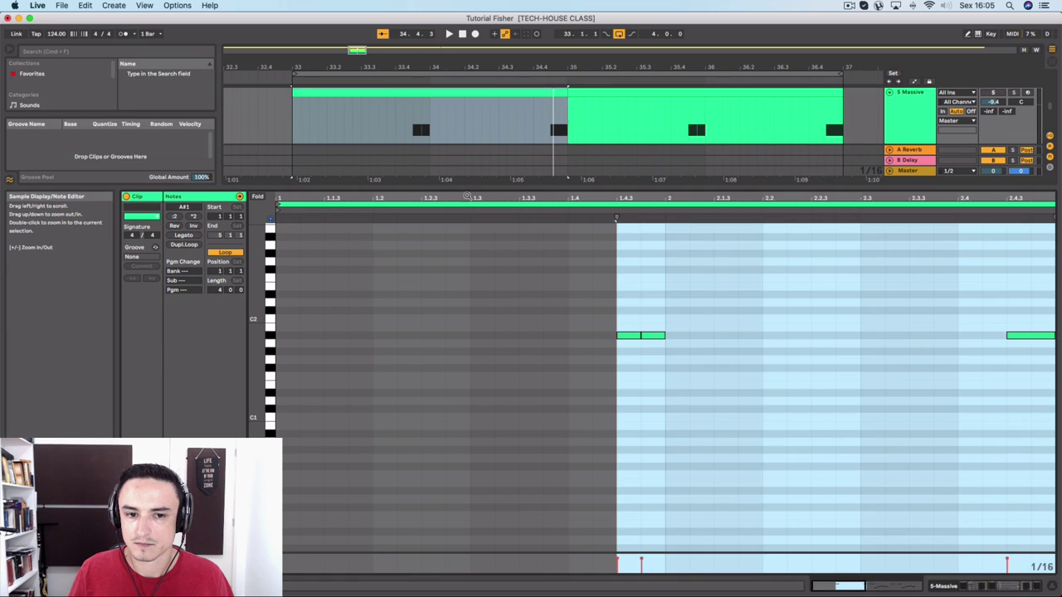
{"action": "scroll", "coordinate": [648, 351], "scroll_direction": "right", "scroll_amount": 5}
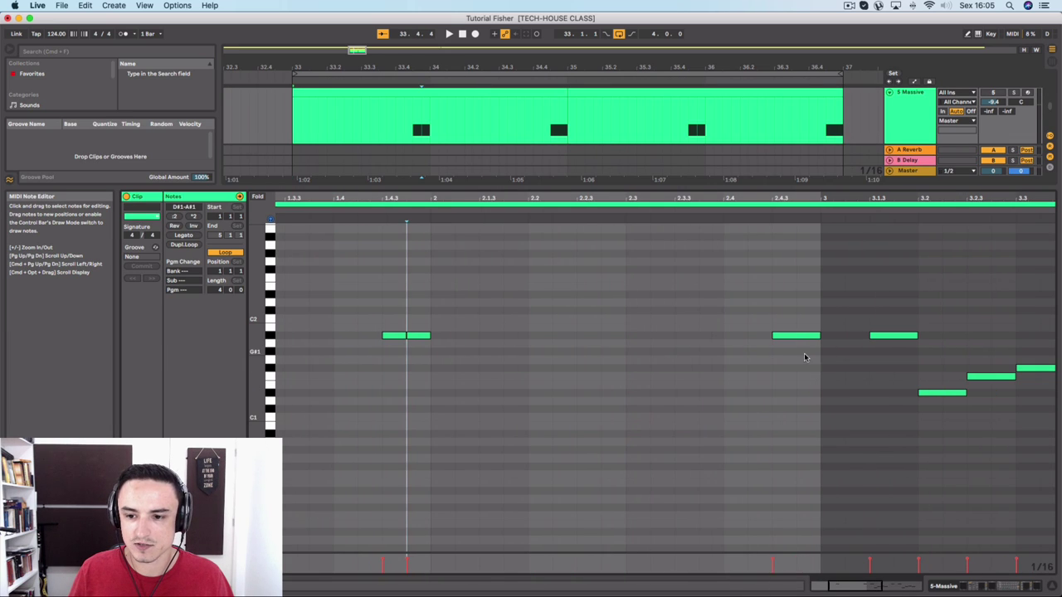
{"action": "left_click_drag", "start_coordinate": [804, 357], "coordinate": [327, 297]}
{"action": "double_click", "coordinate": [501, 314]}
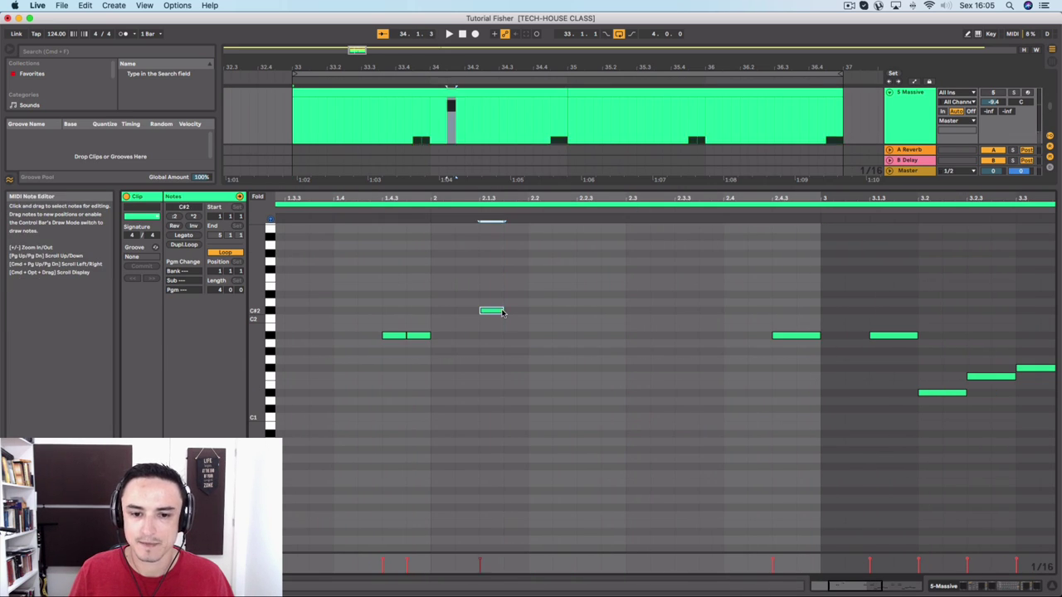
{"action": "double_click", "coordinate": [498, 313]}
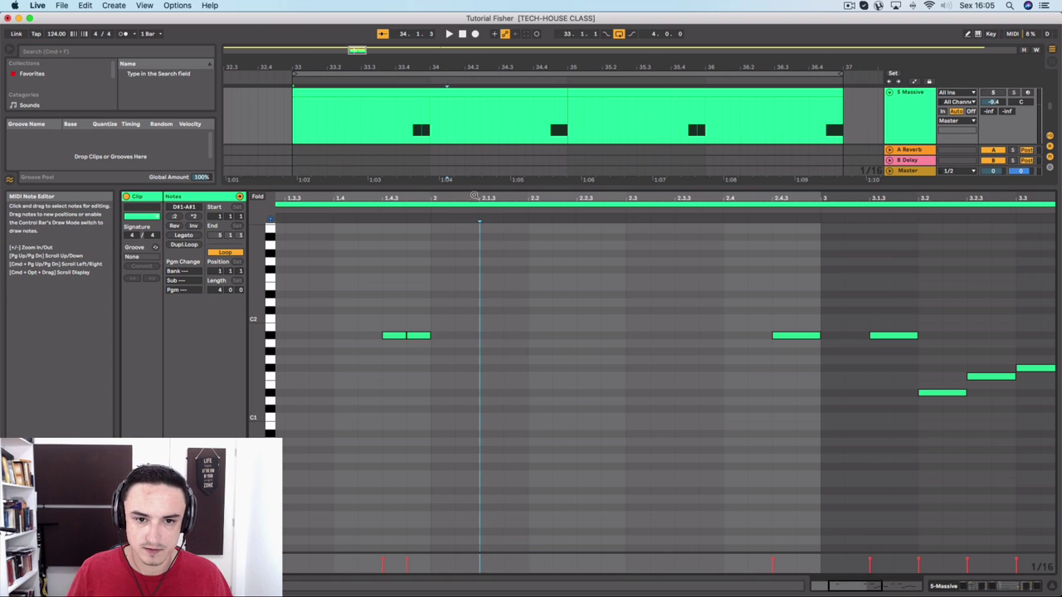
Step: Leave the note editor and show the device chain of the 5 Massive track
{"action": "key", "text": "alt+super+l"}
{"action": "left_click", "coordinate": [893, 352]}
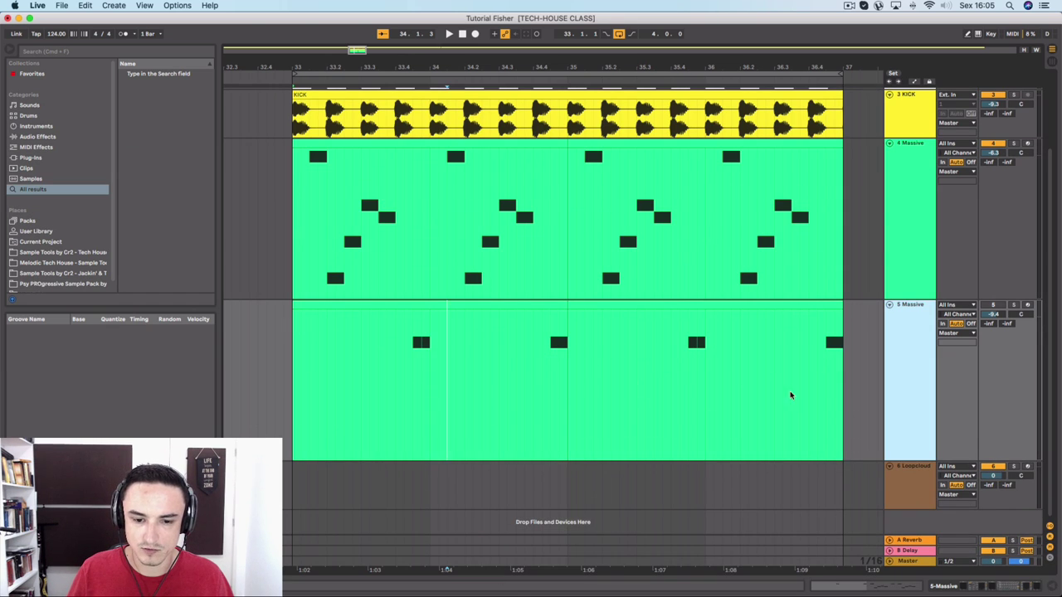
{"action": "scroll", "coordinate": [605, 407], "scroll_direction": "left", "scroll_amount": 1}
{"action": "scroll", "coordinate": [605, 407], "scroll_direction": "left", "scroll_amount": 1}
{"action": "key", "text": "alt+super+l"}
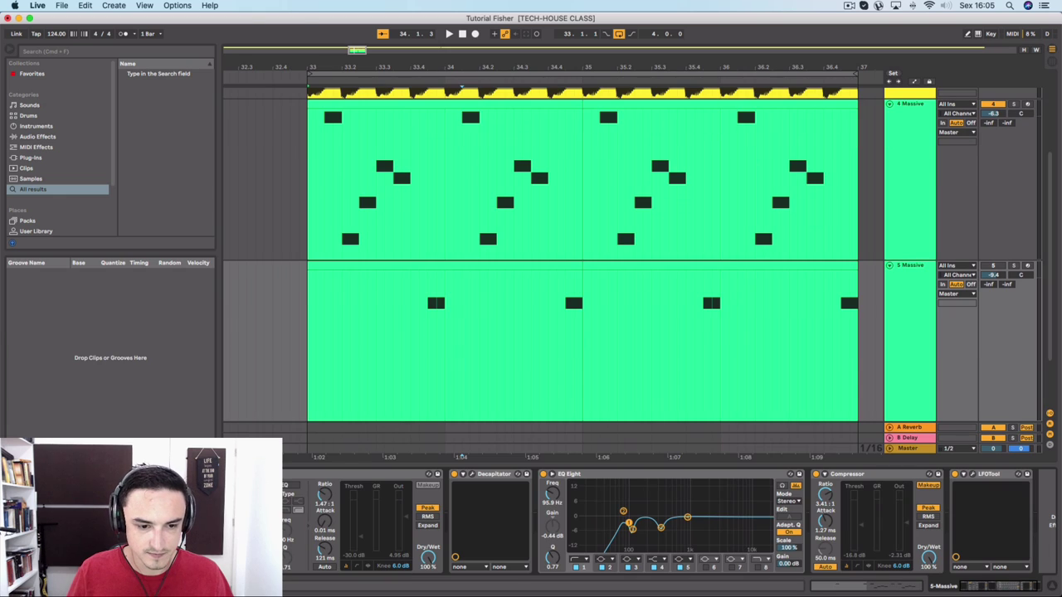
Step: Open the Massive synth window of the 5 Massive track, activate the track and play the loop
{"action": "left_click", "coordinate": [171, 475]}
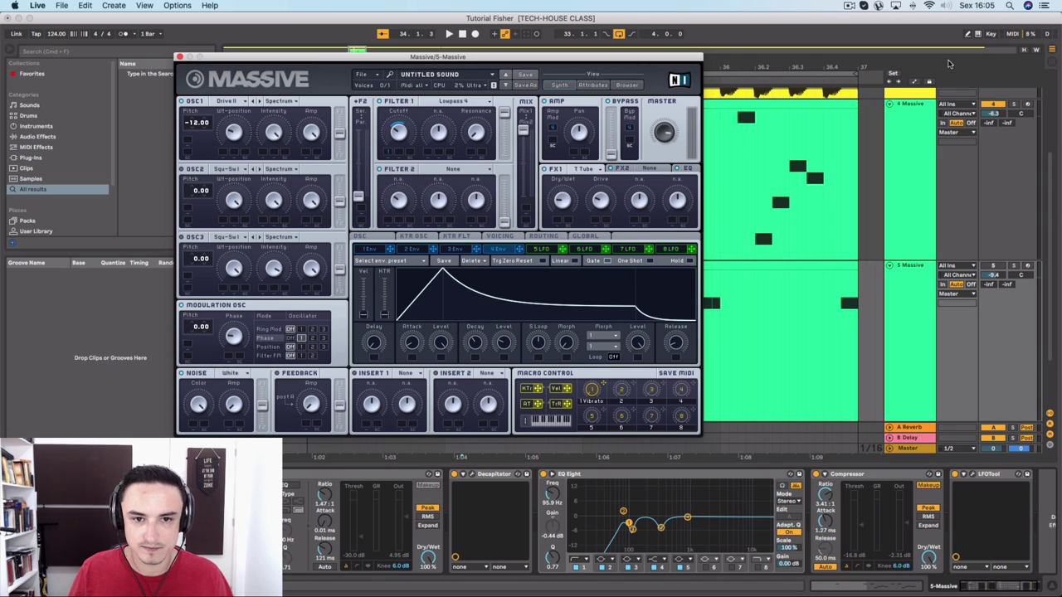
{"action": "left_click", "coordinate": [1000, 270]}
{"action": "key", "text": "space"}
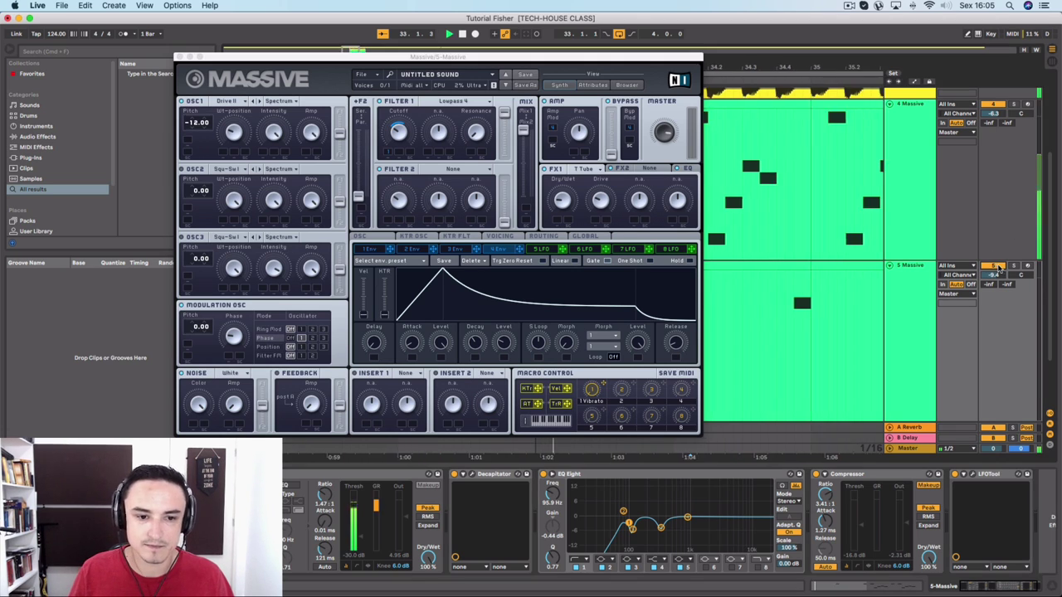
Step: Set Massive's FX1 to Dim Exp and adjust Filter 1's resonance while listening to the loop
{"action": "left_click", "coordinate": [235, 344]}
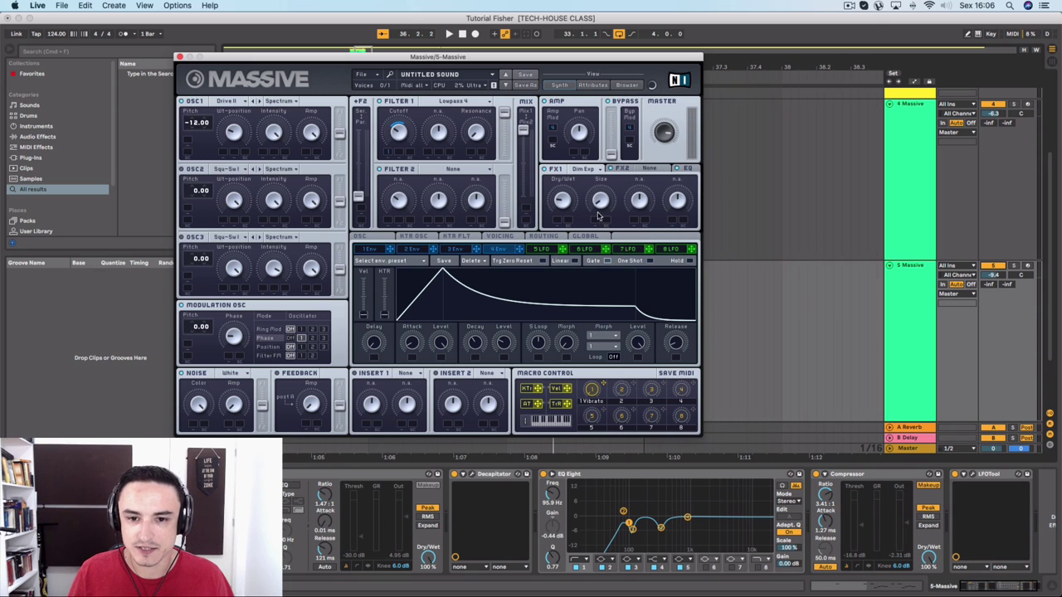
{"action": "key", "text": "space"}
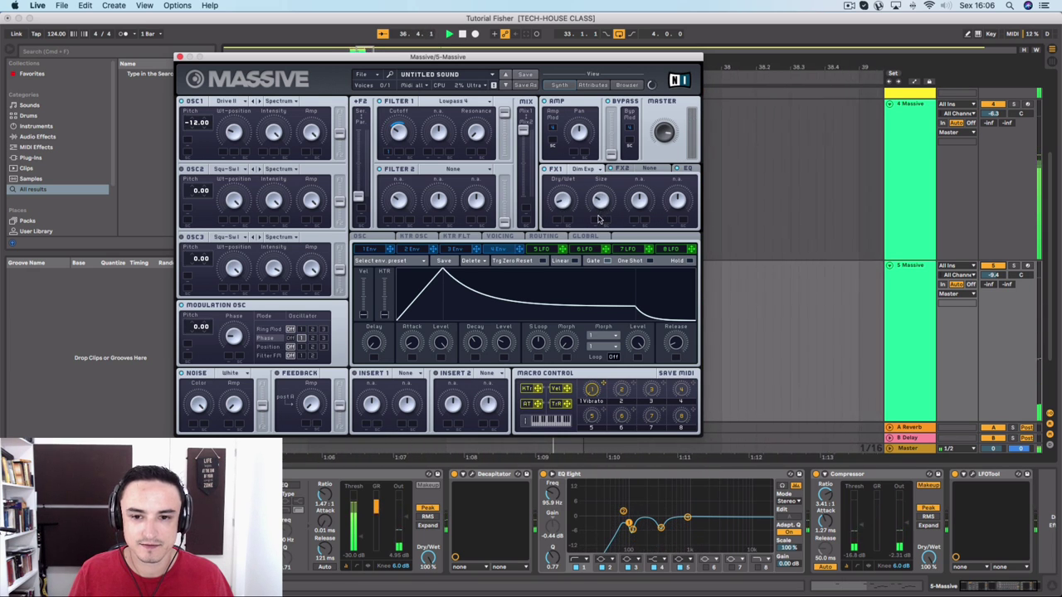
{"action": "scroll", "coordinate": [946, 141], "scroll_direction": "up", "scroll_amount": 3}
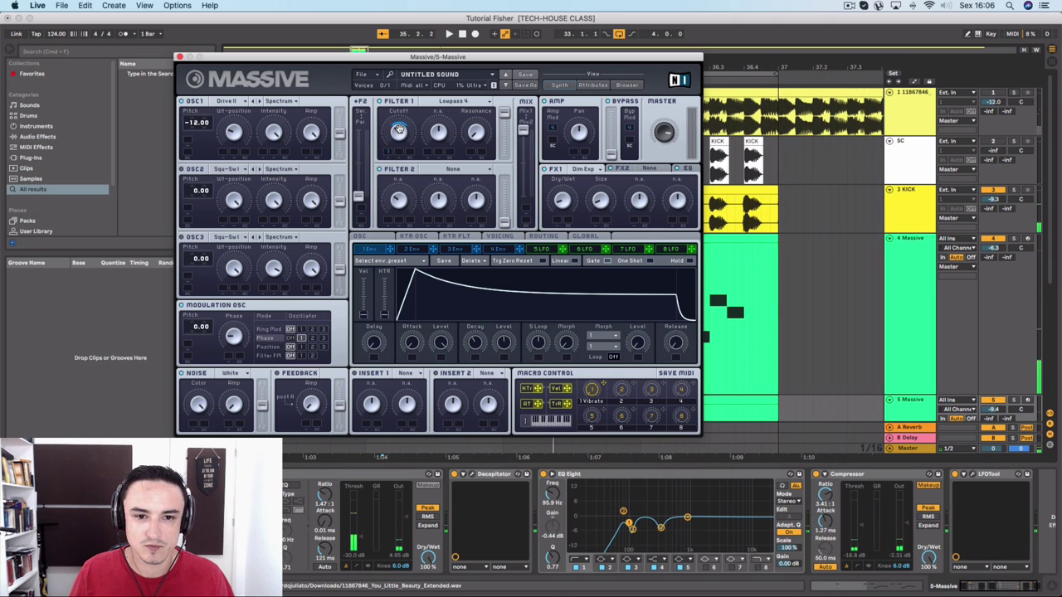
{"action": "key", "text": "space"}
{"action": "left_click_drag", "start_coordinate": [473, 132], "coordinate": [468, 110]}
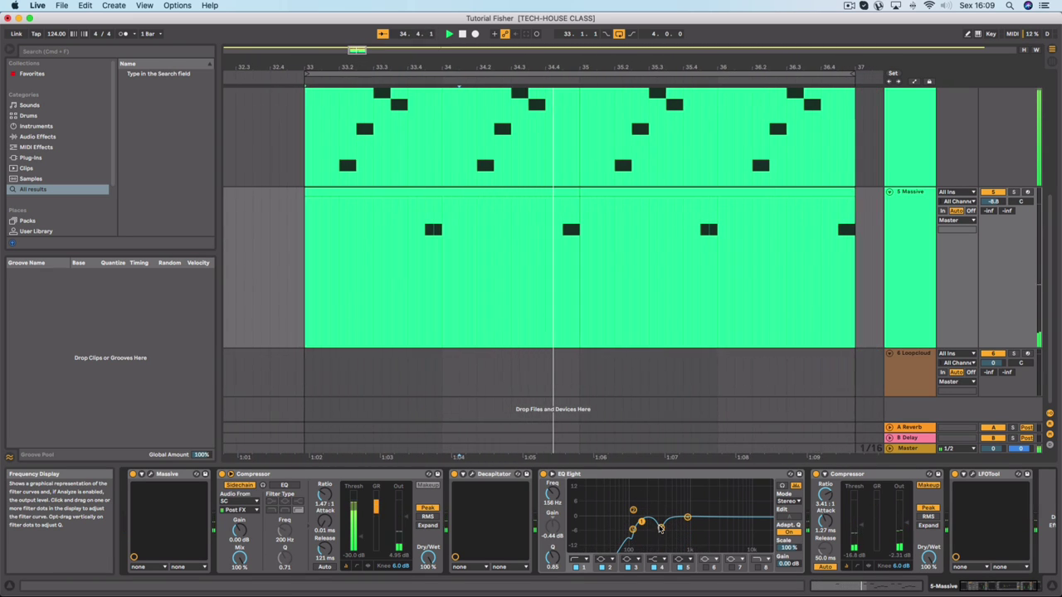
Step: Set the narrow cut band in the 5 Massive track's EQ Eight to -7.31 dB at 235 Hz with a Q of 3.08
{"action": "left_click_drag", "start_coordinate": [660, 528], "coordinate": [658, 535]}
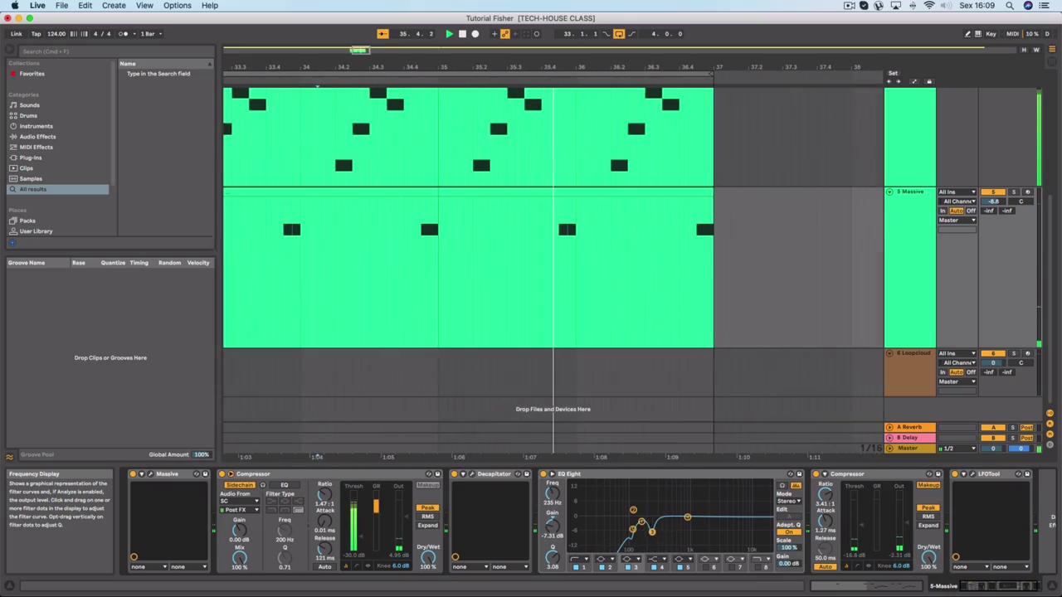